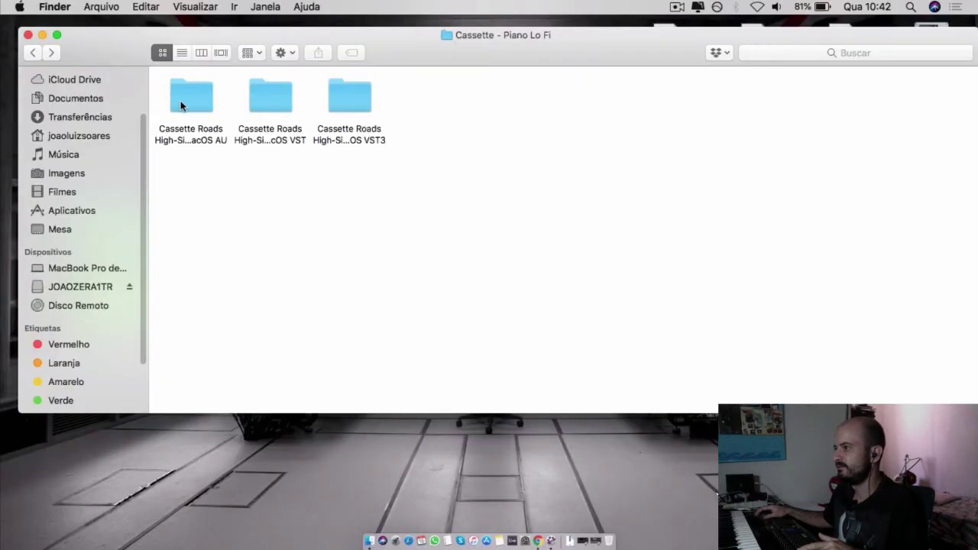
# Step: Open the Cassette Roads High-Sierra-Mojave macOS AU folder inside Cassette - Piano Lo Fi in Plugins 2020
pyautogui.click(31, 53)
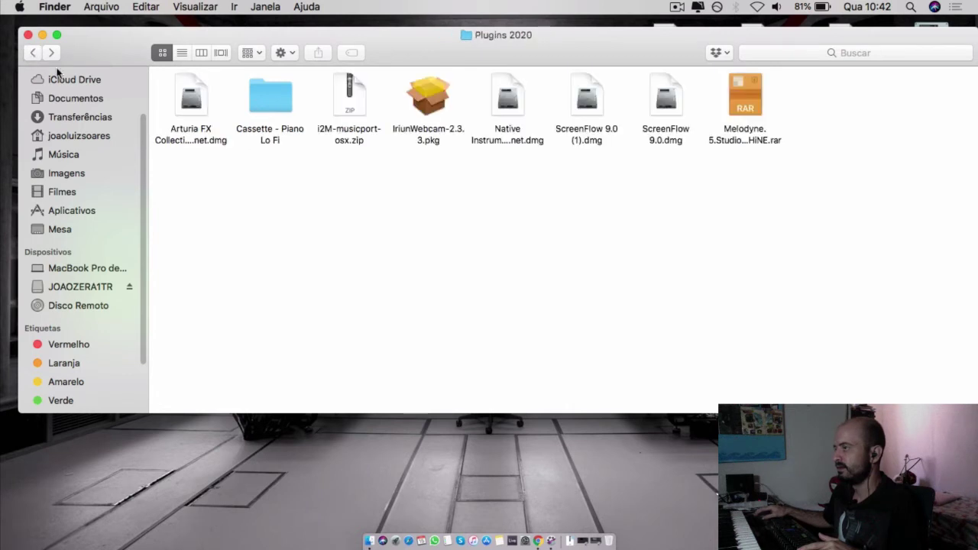
pyautogui.doubleClick(256, 107)
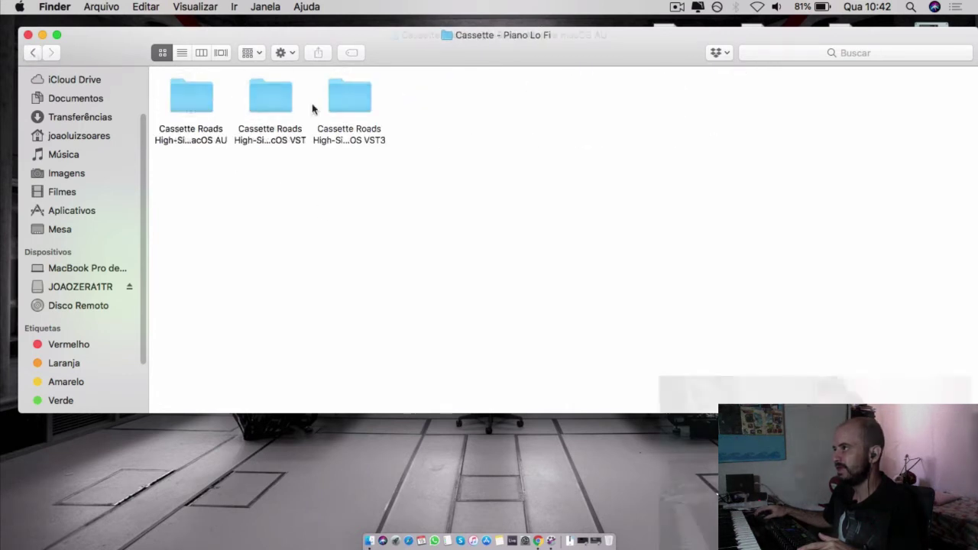
pyautogui.doubleClick(191, 97)
# Step: Open a second Finder window and browse from the computer to the Biblioteca folder on the SSD 240 drive
pyautogui.click(102, 8)
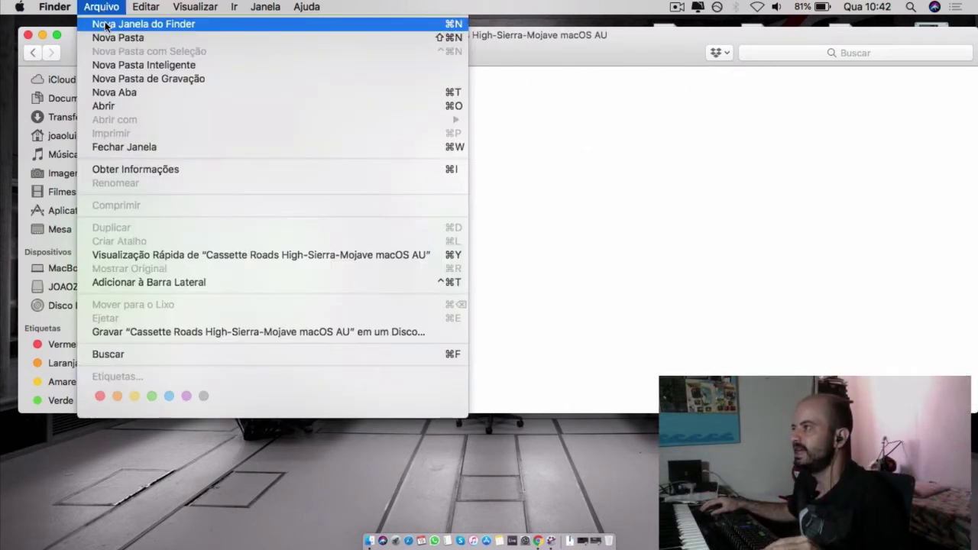
pyautogui.click(107, 24)
pyautogui.scroll(-1, 84, 242)
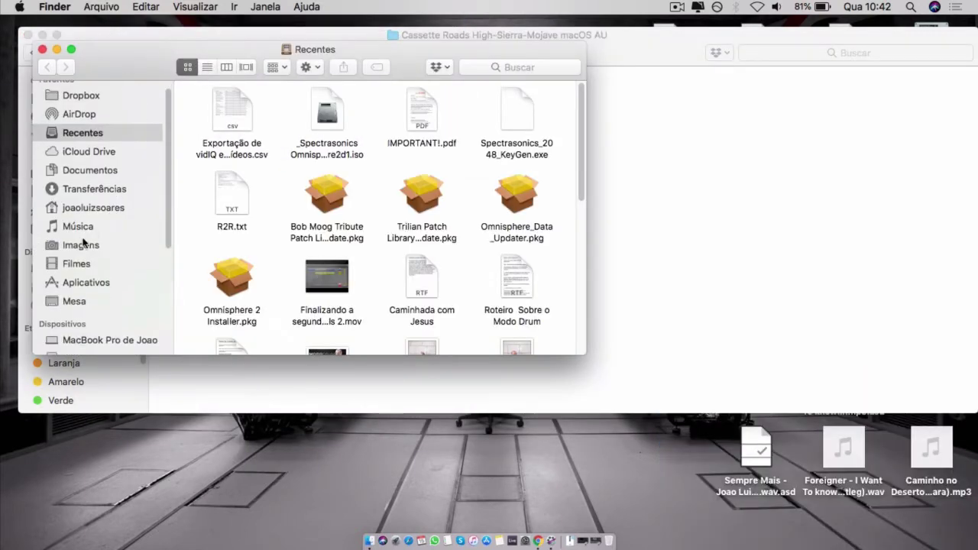
pyautogui.click(84, 210)
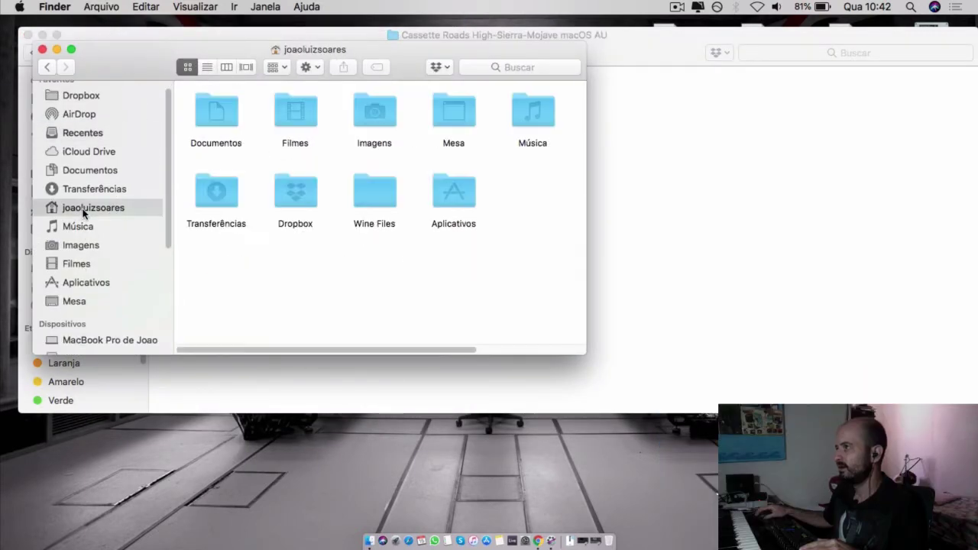
pyautogui.scroll(-3, 84, 224)
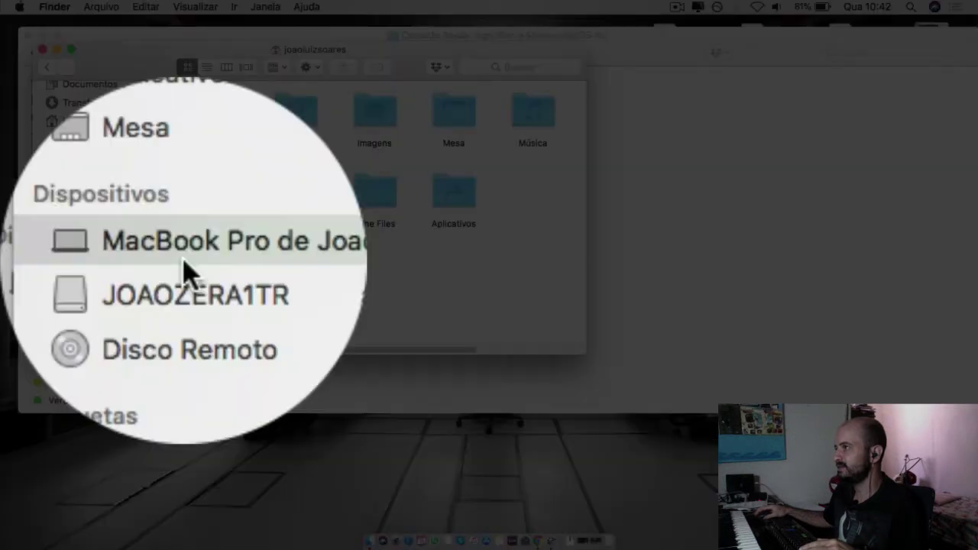
pyautogui.click(88, 254)
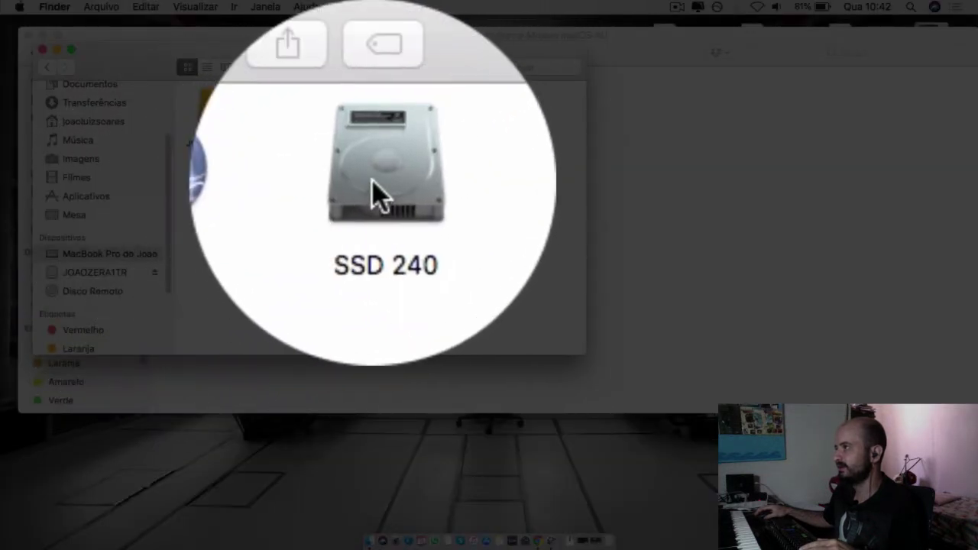
pyautogui.doubleClick(371, 185)
pyautogui.doubleClick(288, 191)
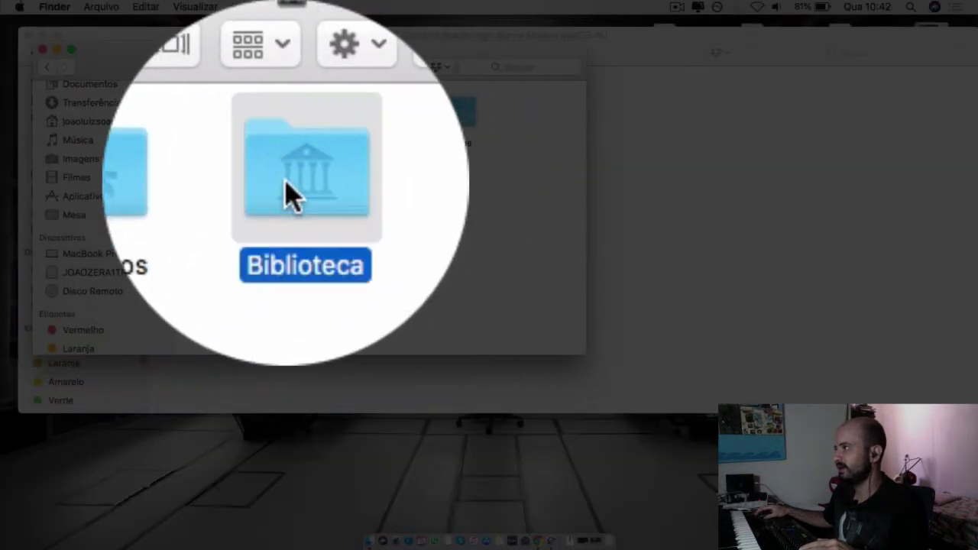
# Step: Move the new window clear of the plugin files and open Audio, Plug-Ins, Components inside Biblioteca
pyautogui.moveTo(127, 69); pyautogui.dragTo(340, 210)
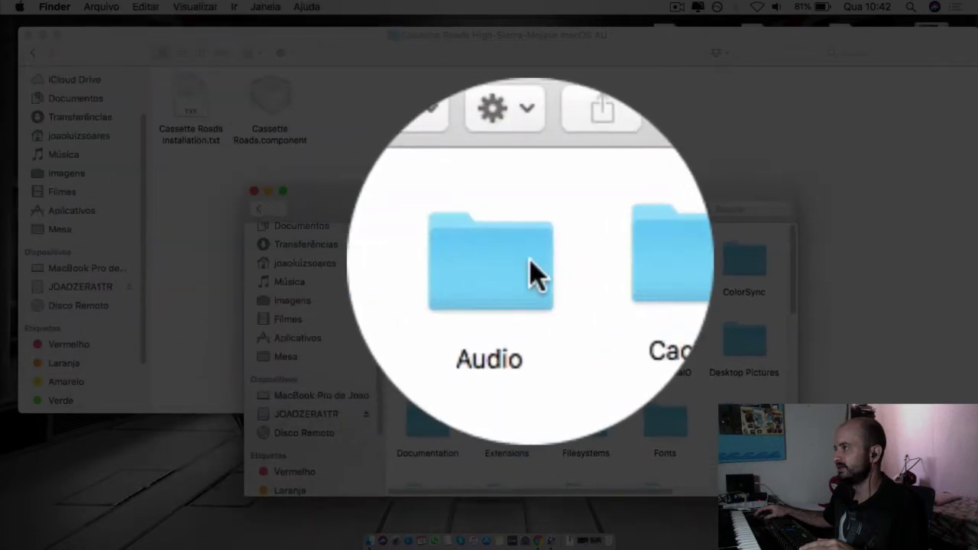
pyautogui.doubleClick(524, 263)
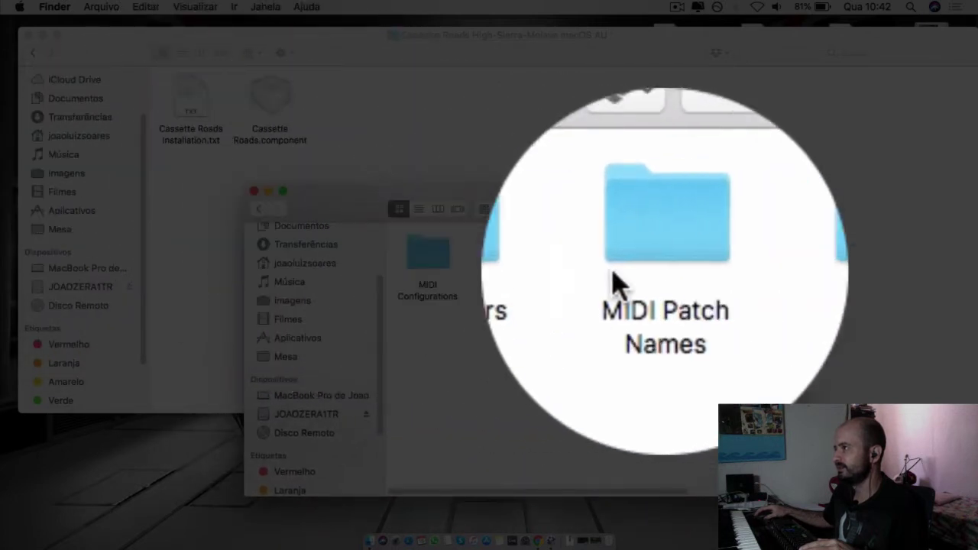
pyautogui.click(743, 256)
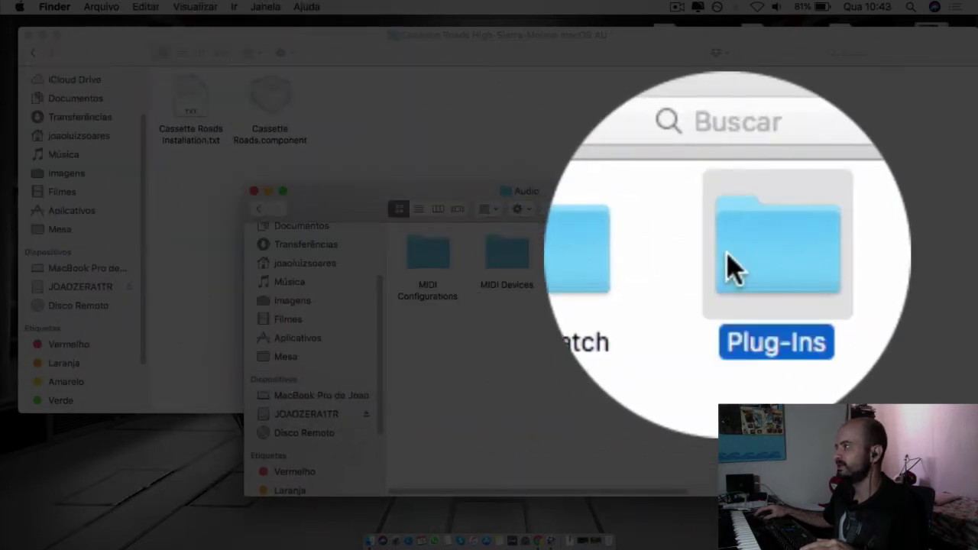
pyautogui.doubleClick(735, 266)
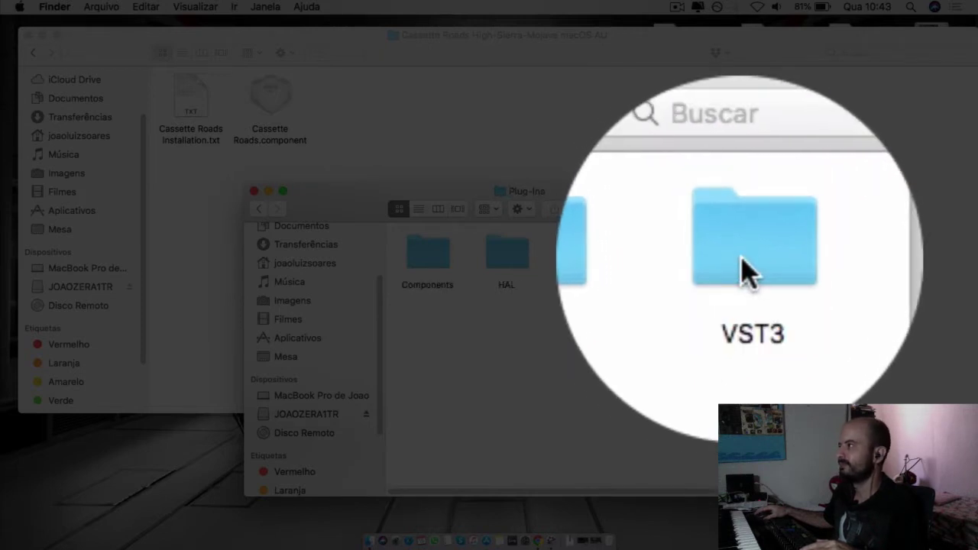
pyautogui.click(412, 263)
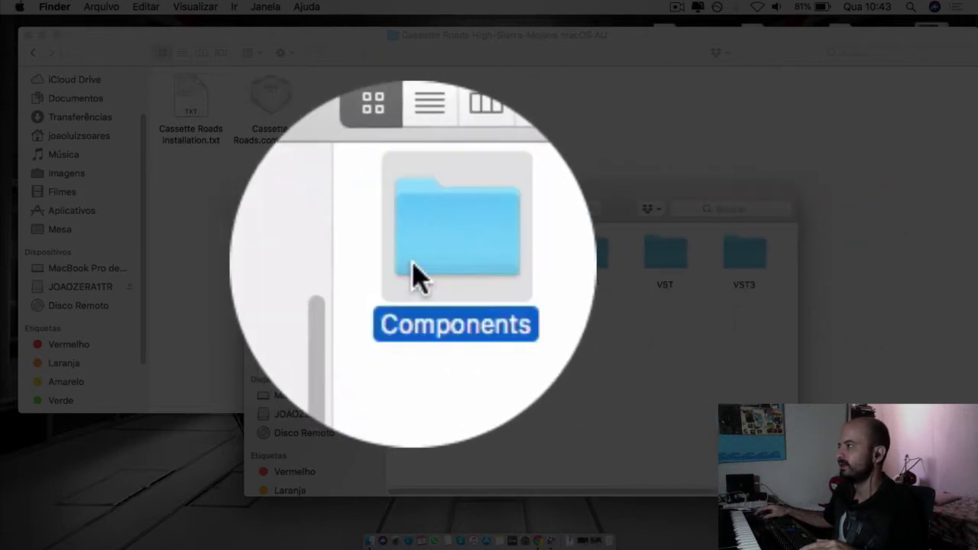
pyautogui.doubleClick(412, 263)
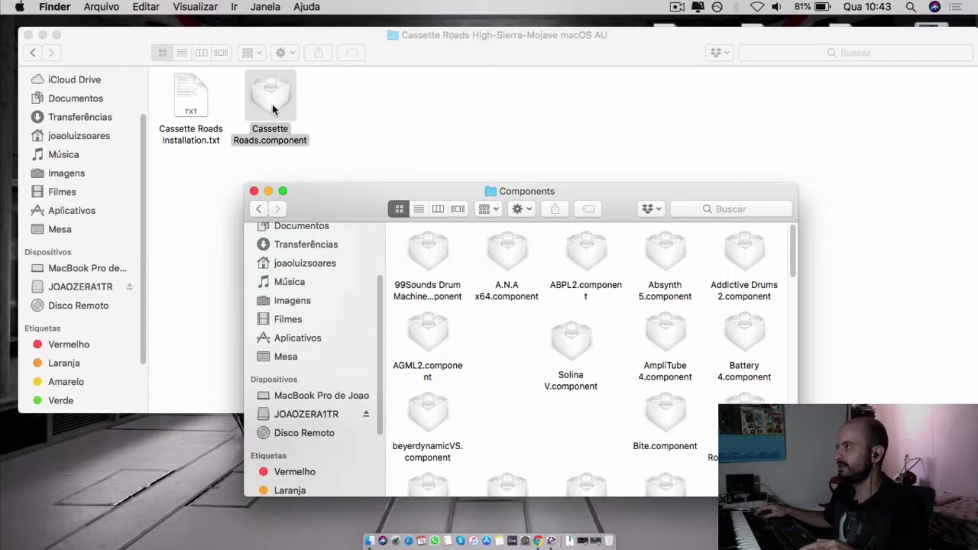
# Step: Copy Cassette Roads.component from the macOS AU folder into the Components folder
pyautogui.click(272, 107)
pyautogui.click(501, 431)
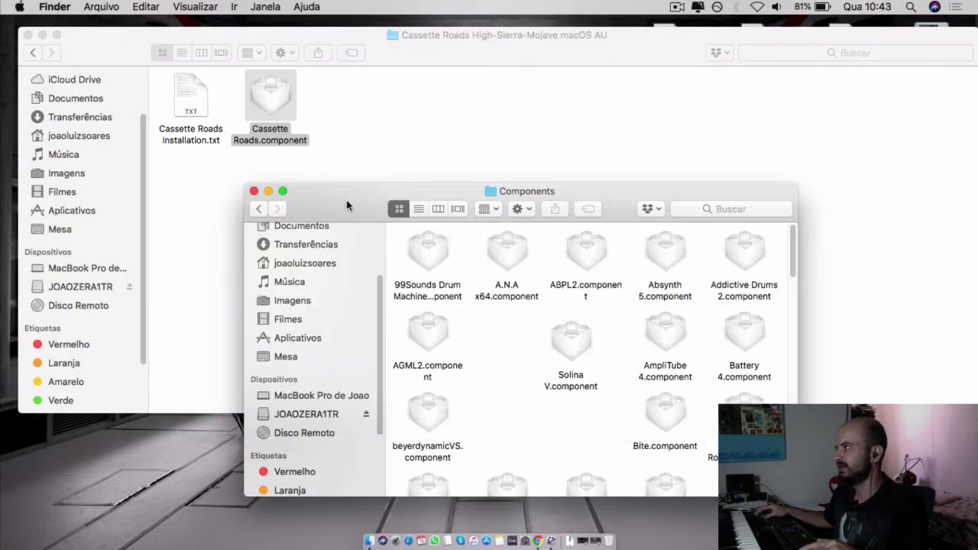
pyautogui.moveTo(275, 99); pyautogui.dragTo(507, 353)
pyautogui.click(417, 127)
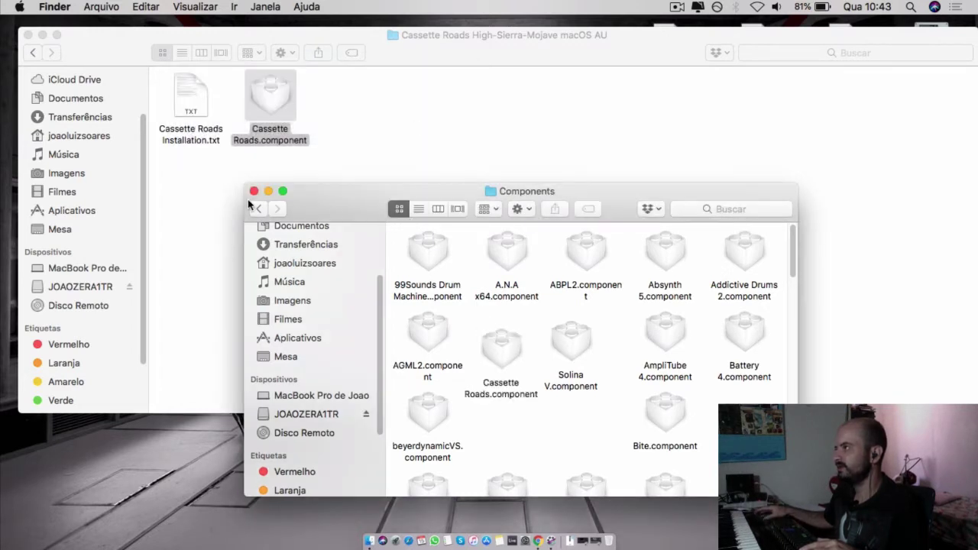
# Step: Copy Cassette Roads.vst from the Cassette Roads macOS VST folder into the VST folder in Plug-Ins
pyautogui.click(182, 165)
pyautogui.click(32, 54)
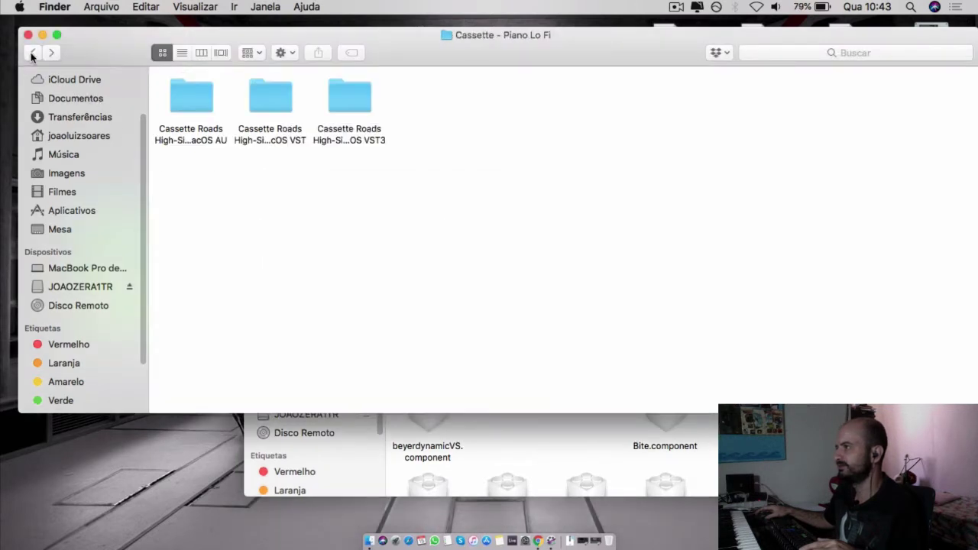
pyautogui.doubleClick(259, 98)
pyautogui.click(509, 438)
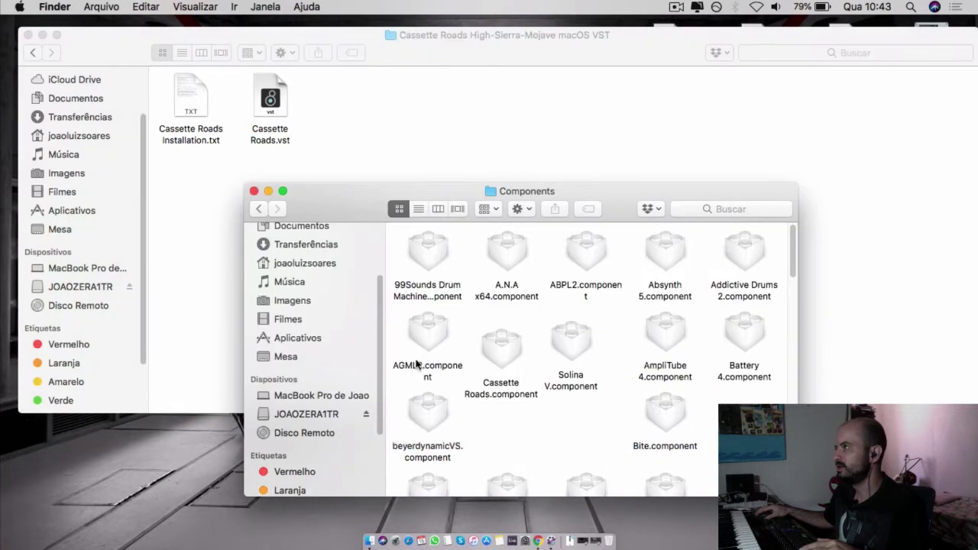
pyautogui.click(258, 210)
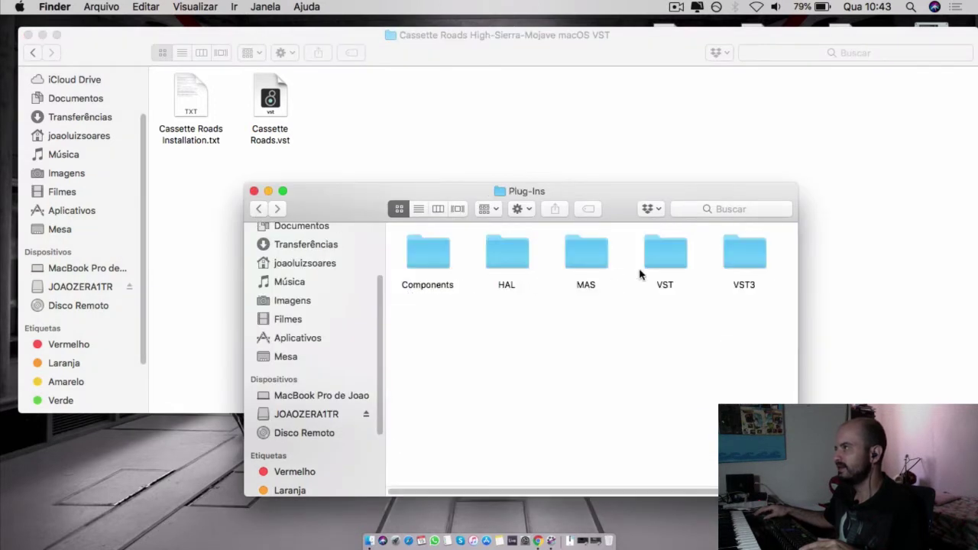
pyautogui.doubleClick(661, 262)
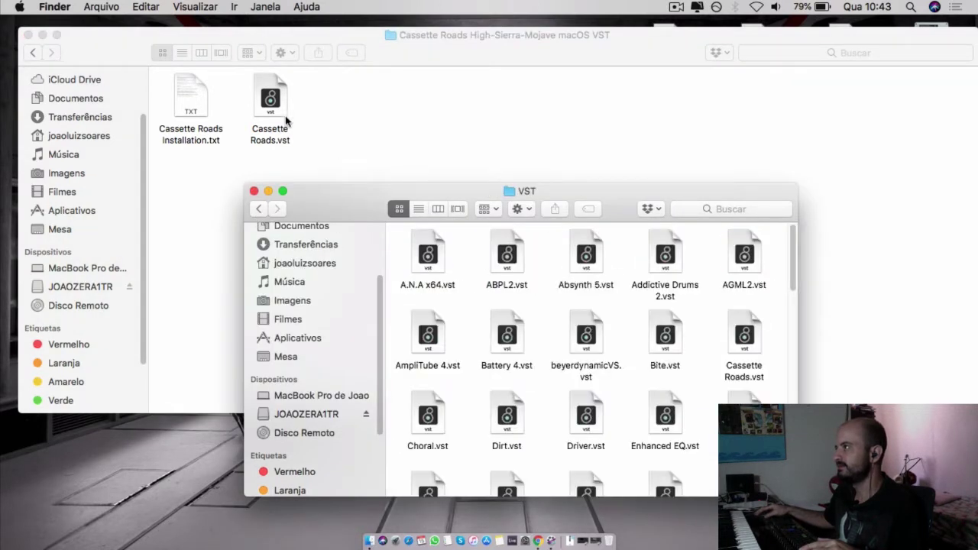
pyautogui.moveTo(286, 121); pyautogui.dragTo(482, 349)
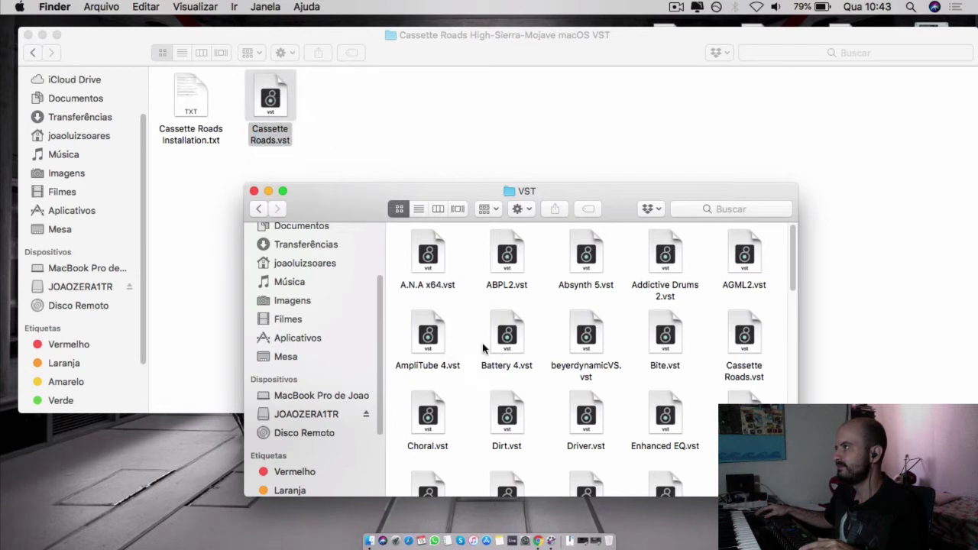
pyautogui.click(422, 124)
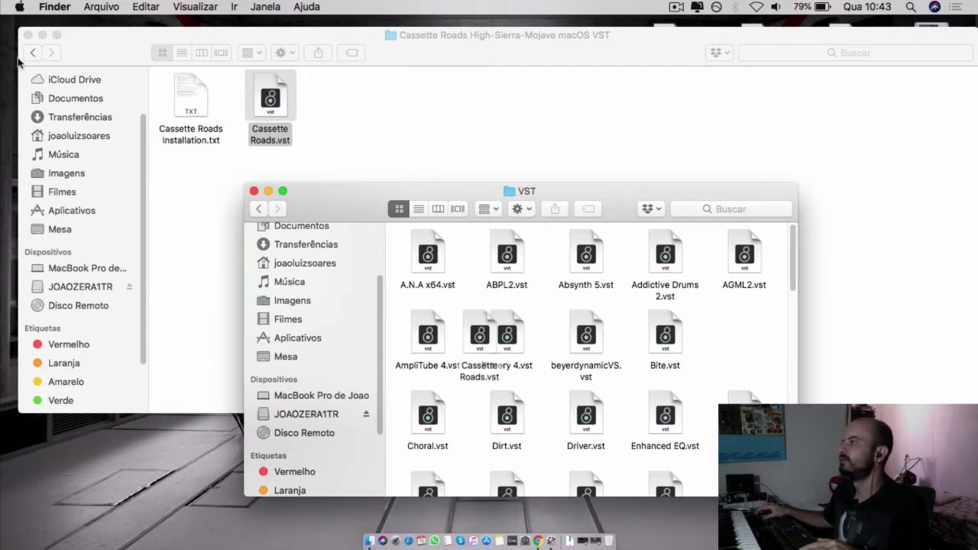
# Step: Open the VST3 folder in Plug-Ins and the Cassette Roads macOS VST3 source folder in the other window
pyautogui.click(33, 52)
pyautogui.click(32, 52)
pyautogui.click(558, 445)
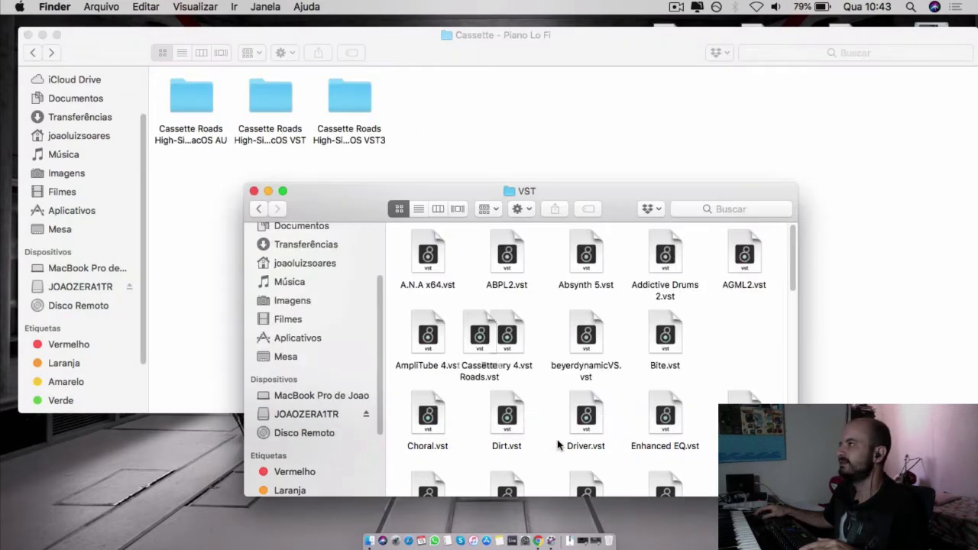
pyautogui.click(259, 209)
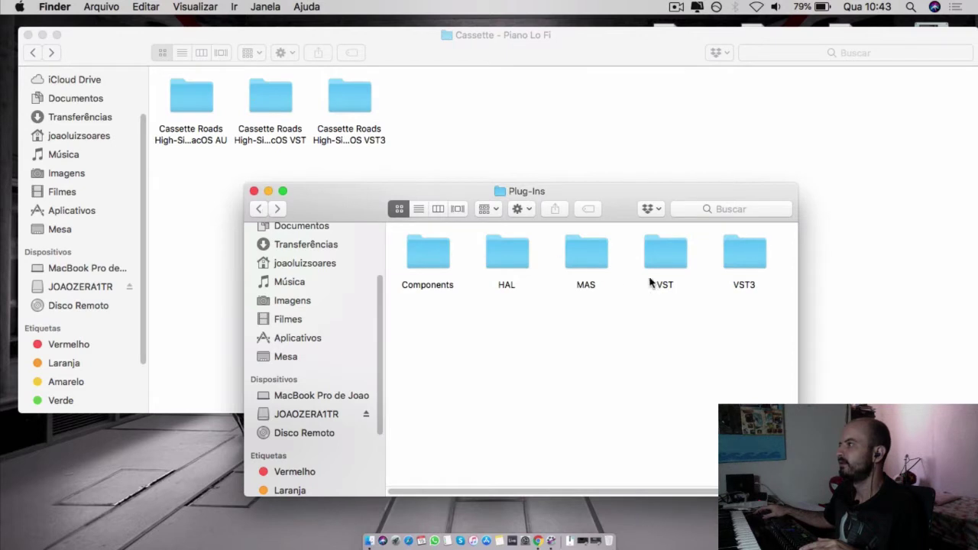
pyautogui.doubleClick(740, 260)
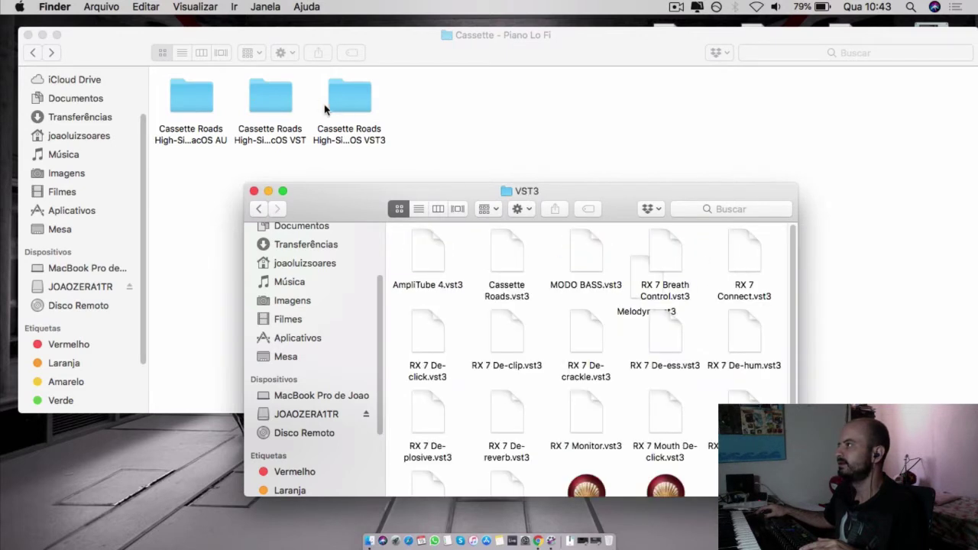
pyautogui.doubleClick(350, 105)
# Step: Copy Cassette Roads.vst3 into the Plug-Ins VST3 folder, authorizing the copy with the account password
pyautogui.moveTo(283, 140); pyautogui.dragTo(543, 446)
pyautogui.click(572, 211)
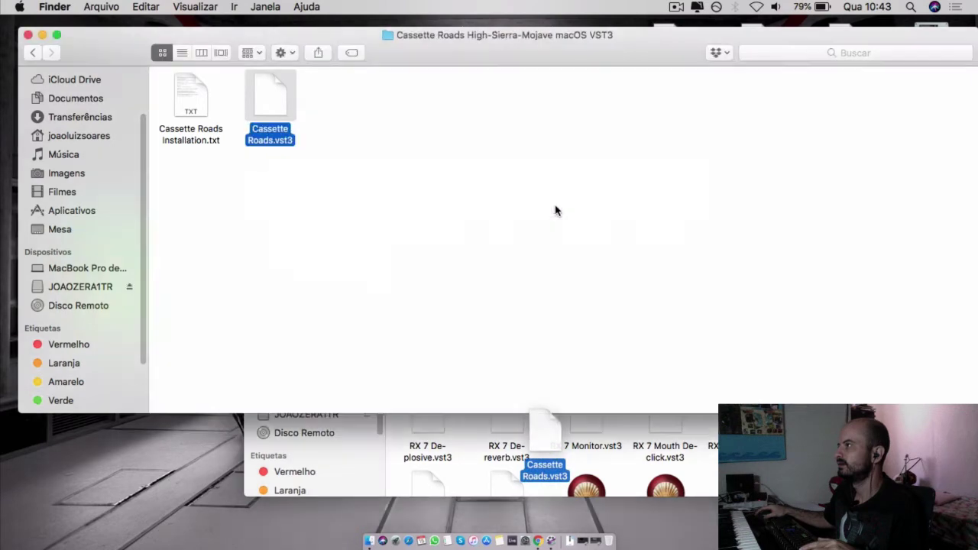
pyautogui.click(429, 126)
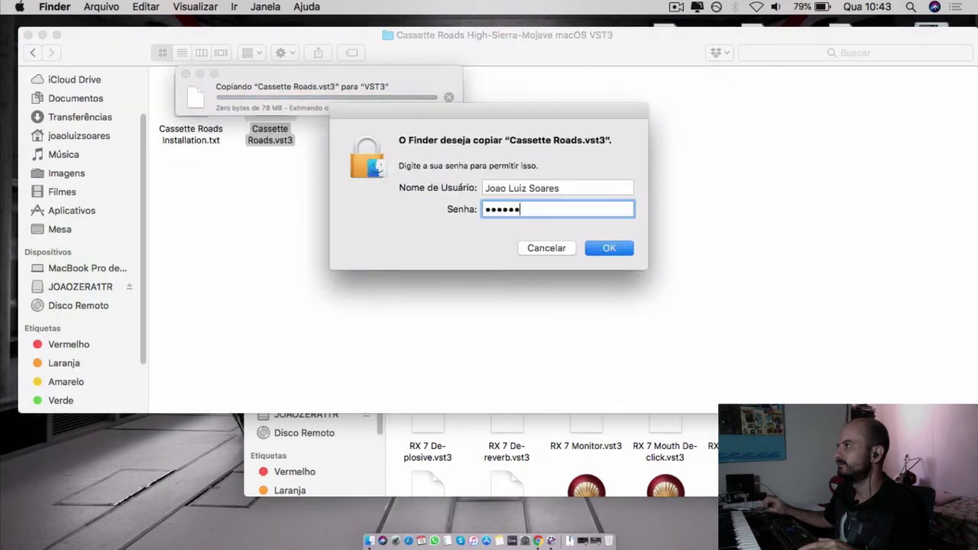
pyautogui.press('Return')
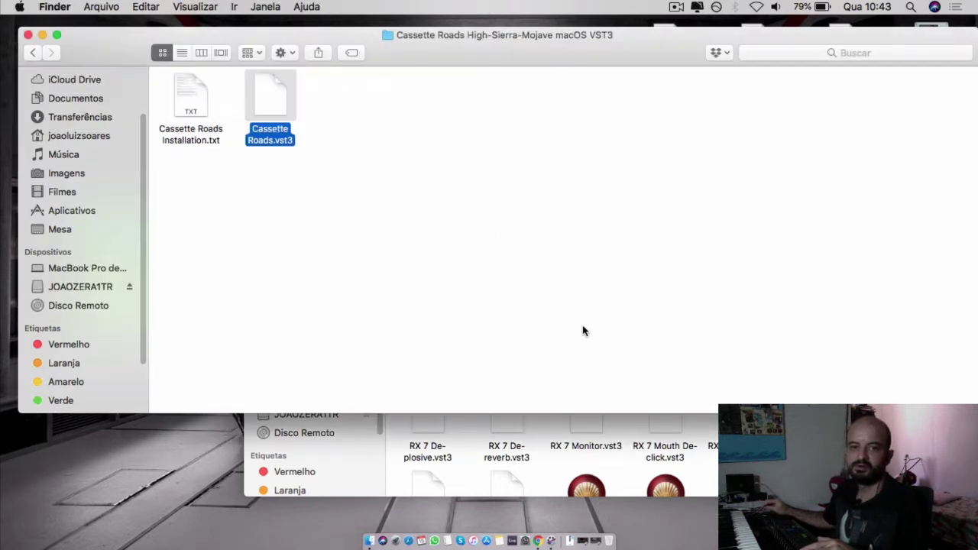
pyautogui.click(676, 7)
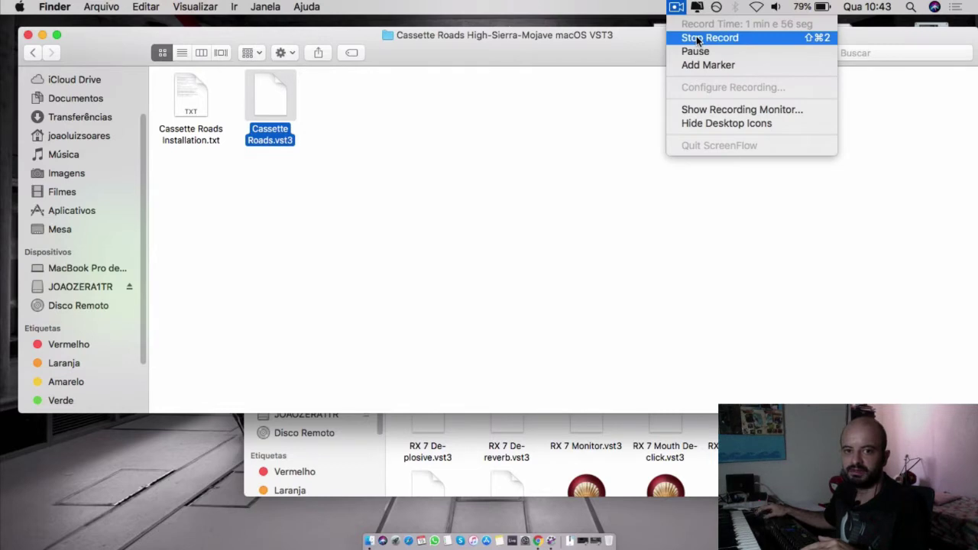
pyautogui.click(473, 432)
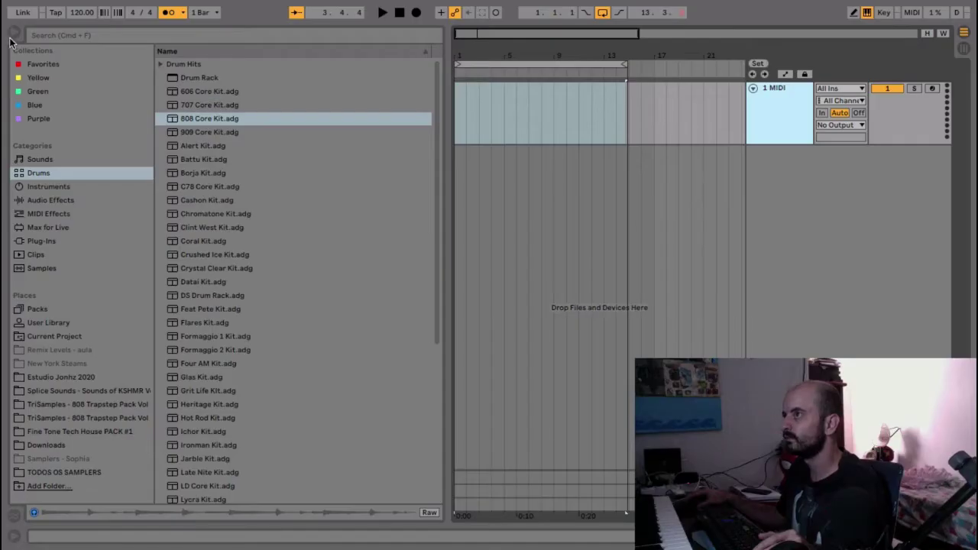
# Step: In Ableton Live, hide the browser and set the interface theme to Dark in the Preferences
pyautogui.click(14, 32)
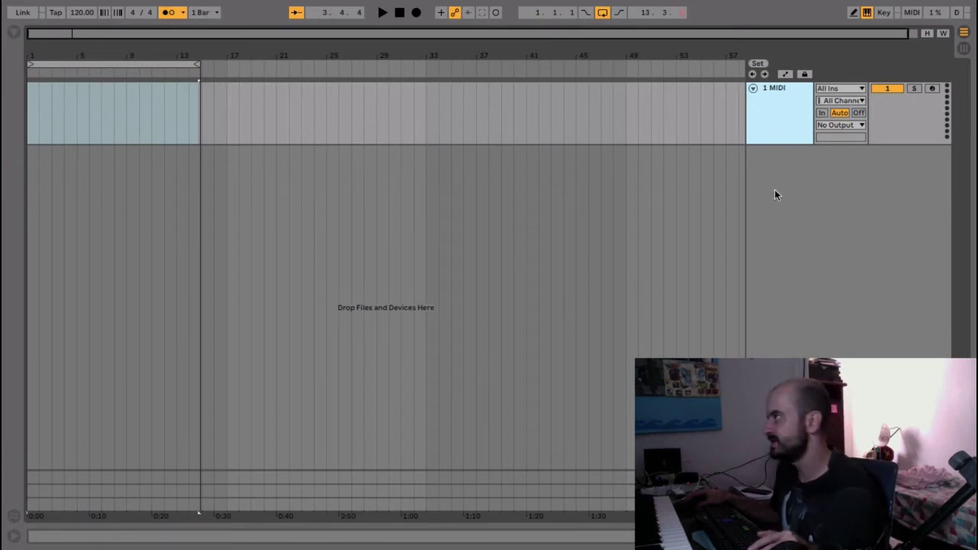
pyautogui.click(48, 7)
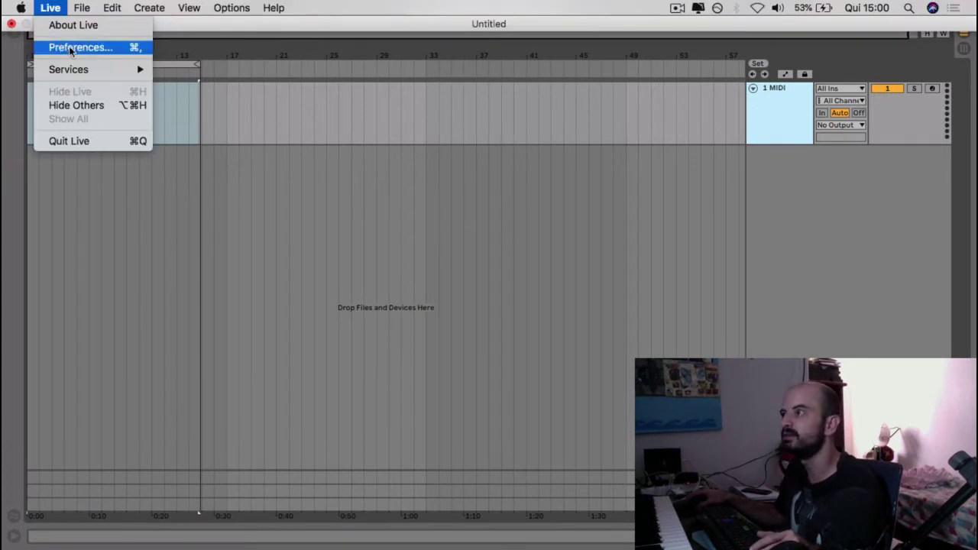
pyautogui.click(66, 46)
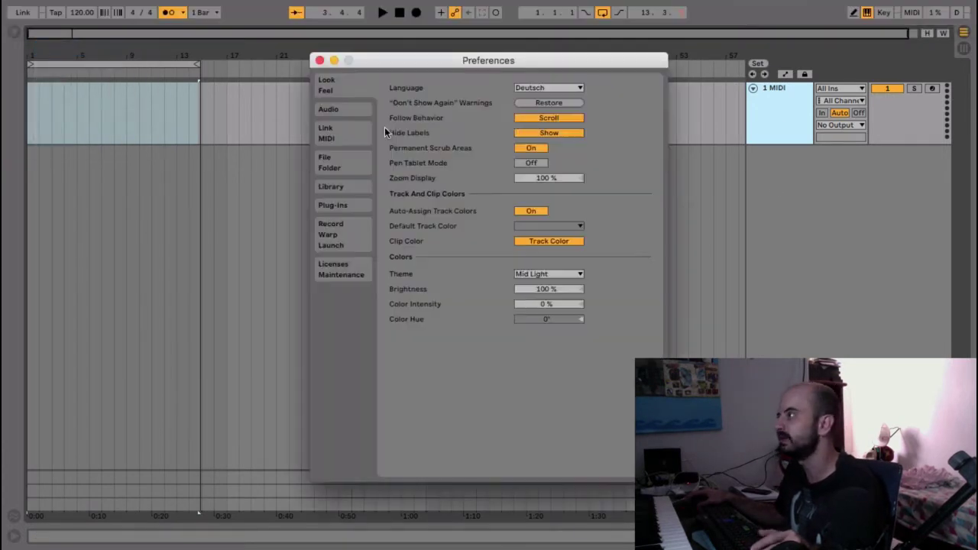
pyautogui.click(537, 275)
pyautogui.click(349, 84)
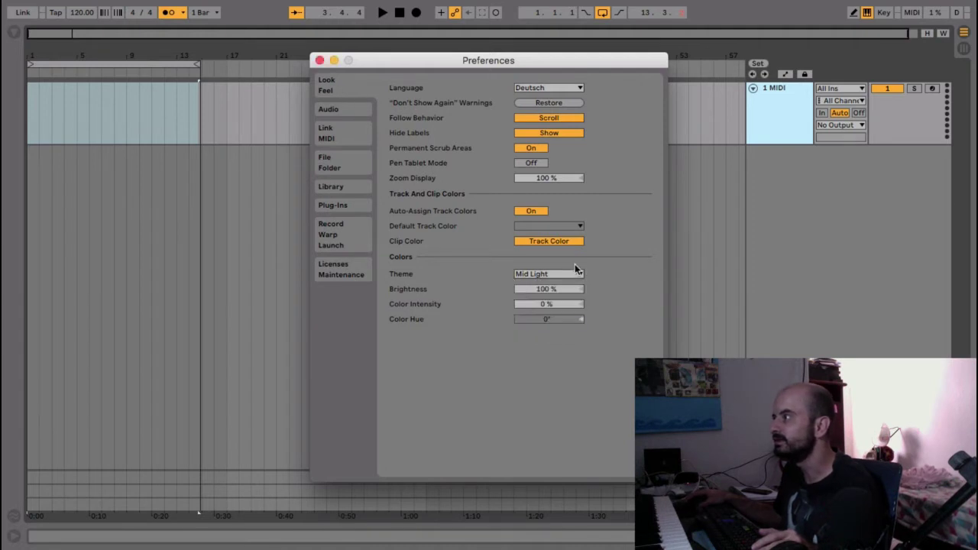
pyautogui.click(555, 273)
pyautogui.click(544, 316)
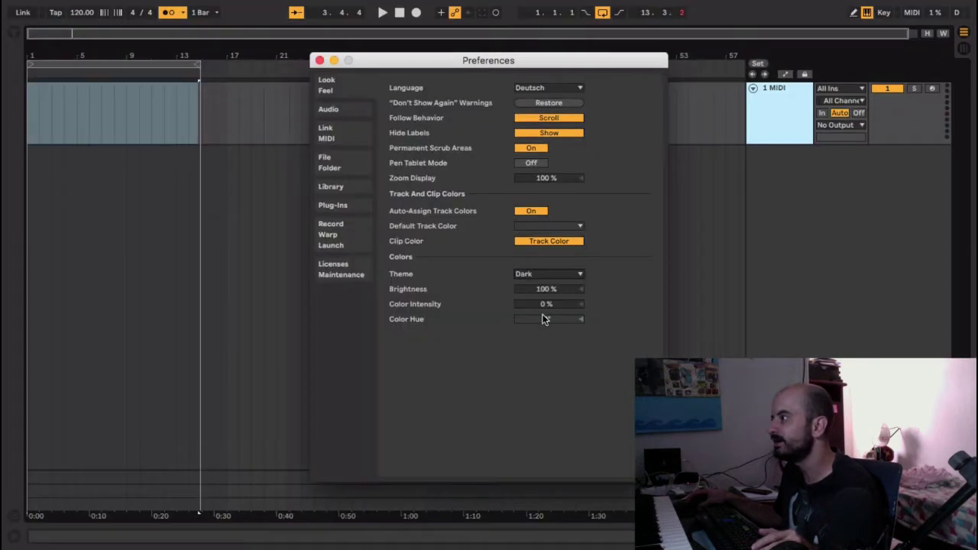
# Step: Close the Preferences and show the browser again beside the arrangement
pyautogui.click(319, 61)
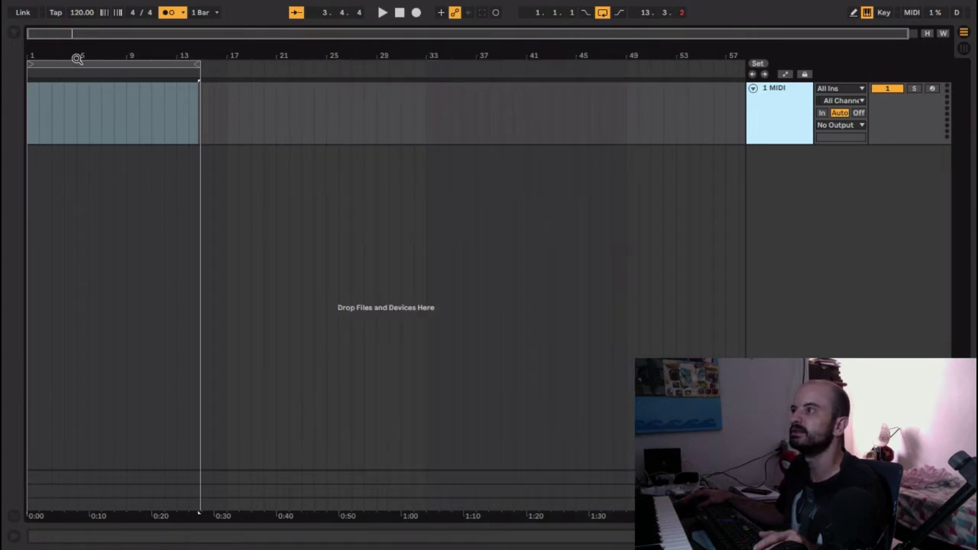
pyautogui.moveTo(52, 53); pyautogui.dragTo(51, 118)
pyautogui.moveTo(102, 55); pyautogui.dragTo(110, 65)
pyautogui.press('super+alt+b')
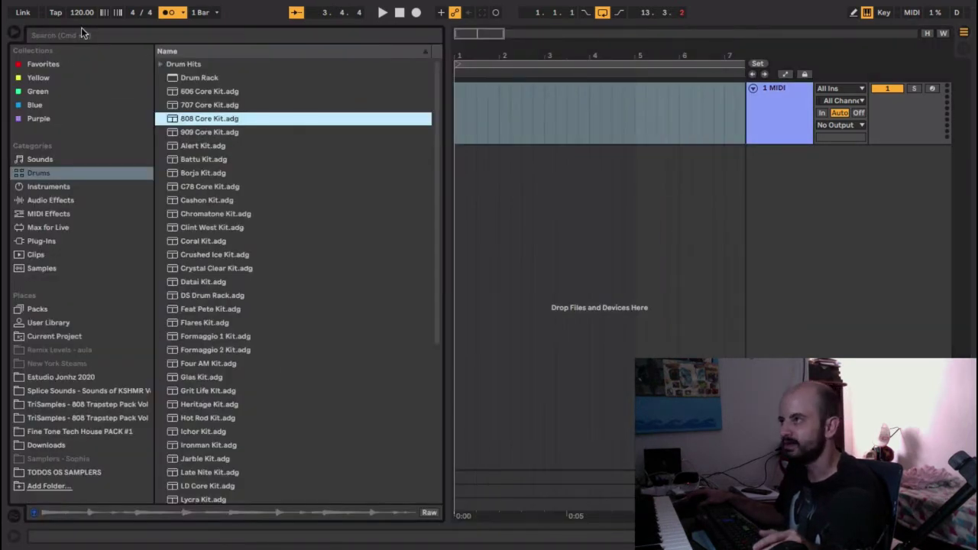
# Step: Load the SampleScience Cassette Roads Audio Unit onto the MIDI track and close its plug-in window
pyautogui.click(41, 241)
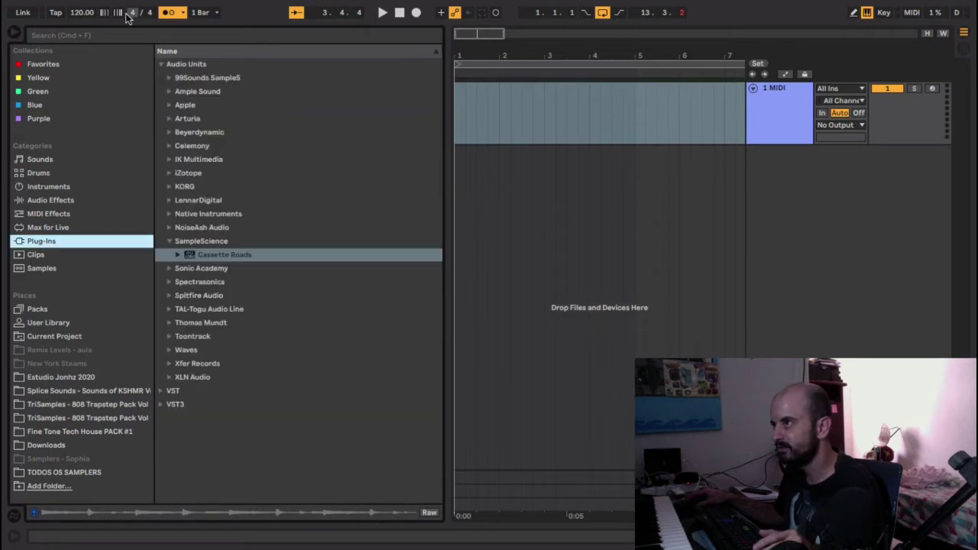
pyautogui.click(97, 34)
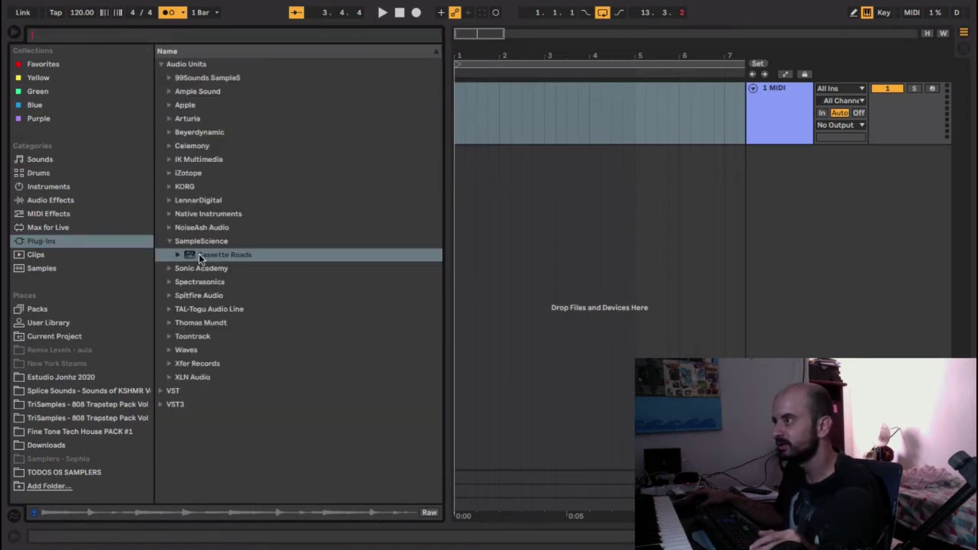
pyautogui.moveTo(198, 254); pyautogui.dragTo(373, 187)
pyautogui.moveTo(509, 111); pyautogui.dragTo(503, 108)
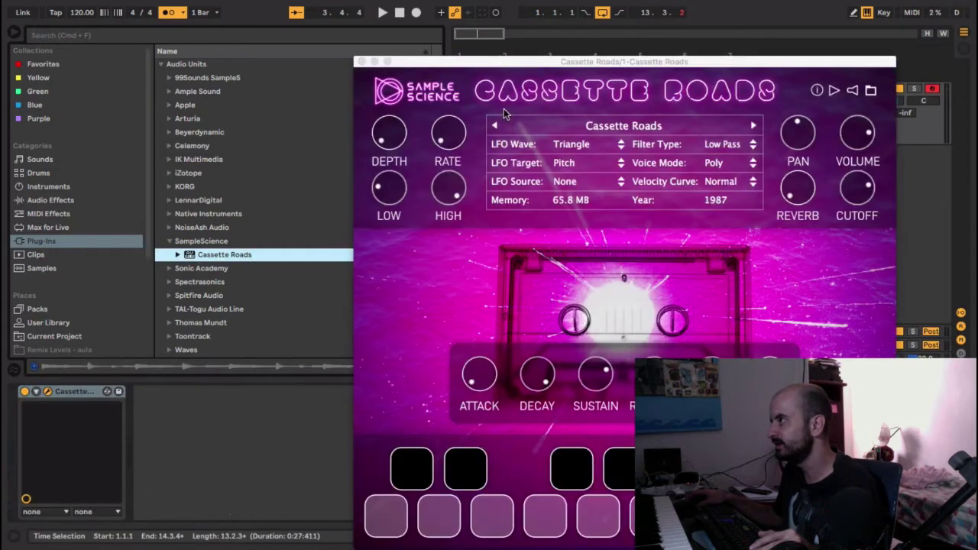
pyautogui.click(362, 62)
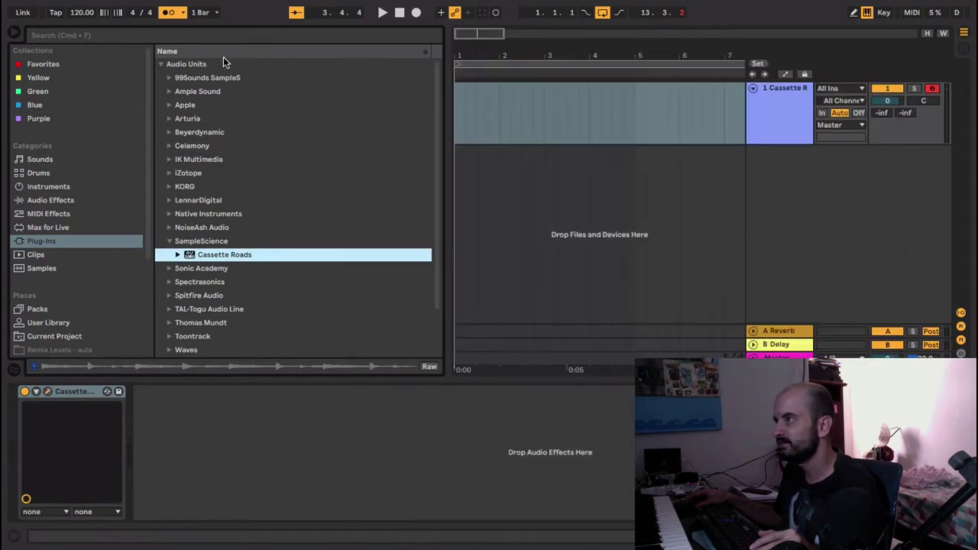
# Step: Search the plug-ins for "cas" and look over the Cassette Roads plug-in window on the track
pyautogui.click(203, 35)
pyautogui.write('cas')
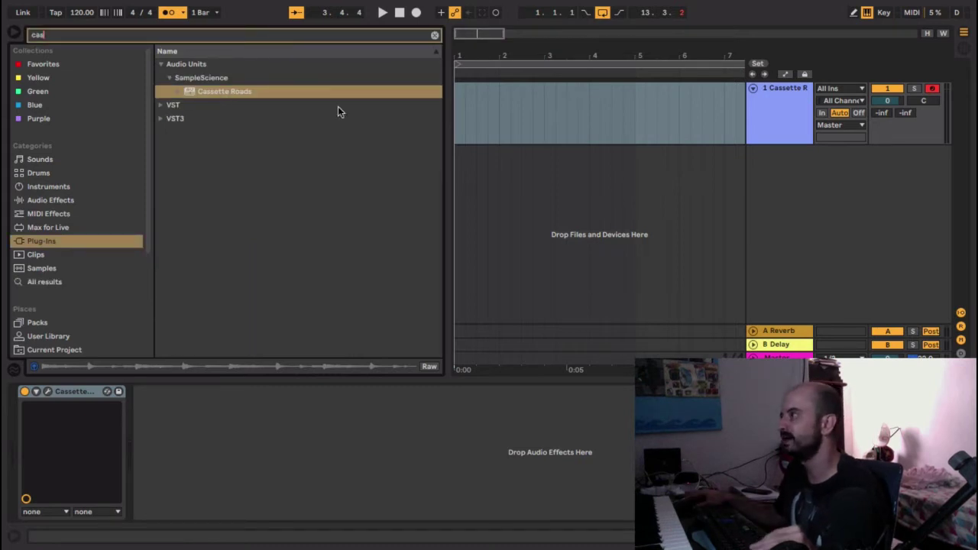
pyautogui.click(48, 391)
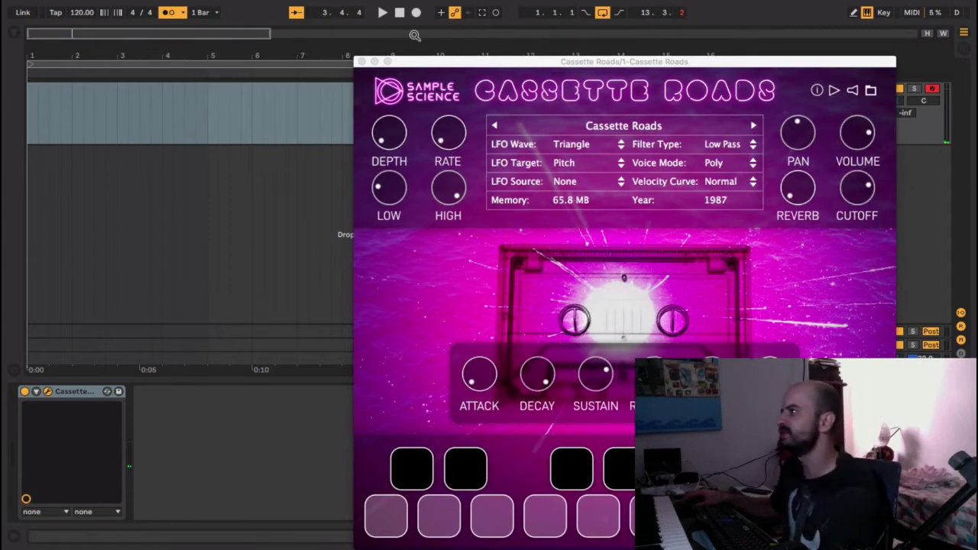
pyautogui.moveTo(438, 69); pyautogui.dragTo(389, 69)
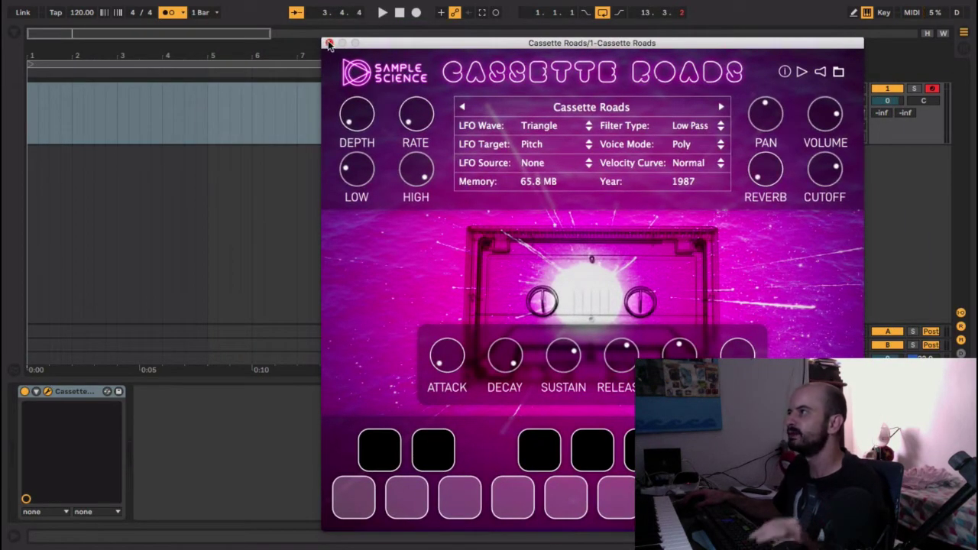
pyautogui.click(329, 44)
# Step: Turn off arrangement looping and discard the first recorded Cassette Roads take
pyautogui.click(602, 12)
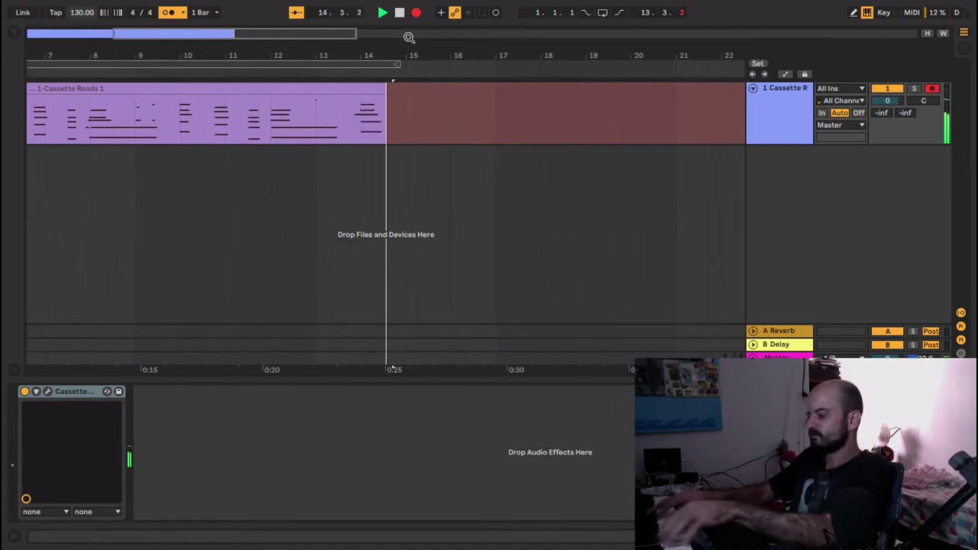
pyautogui.press('space')
pyautogui.hotkey('ctrl', 'z')
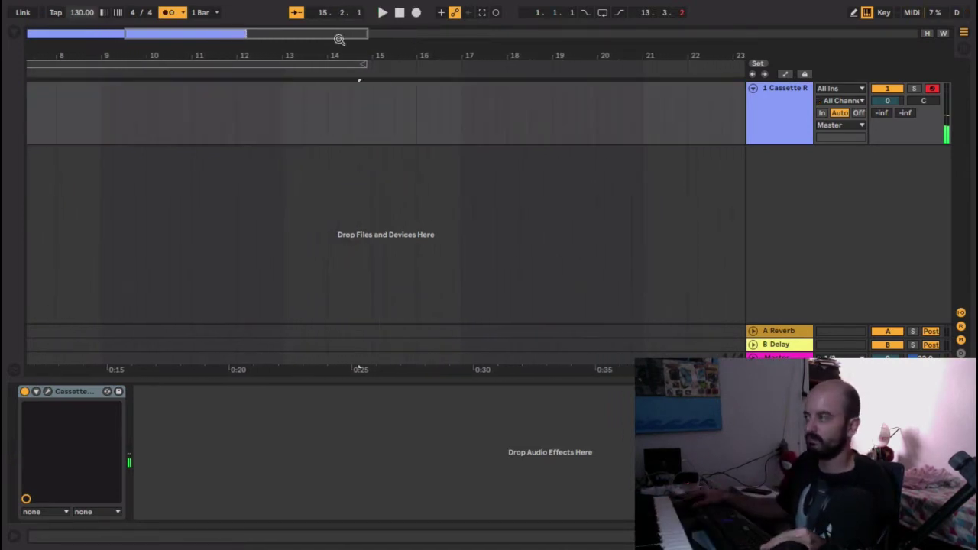
pyautogui.moveTo(293, 55); pyautogui.dragTo(347, 19)
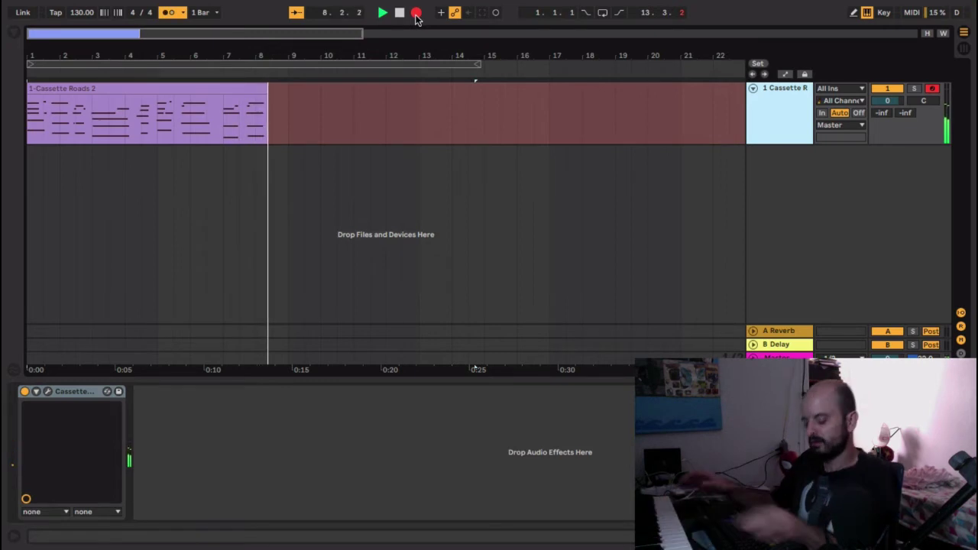
# Step: Try recording further Cassette Roads takes from bar 1, undoing each one
pyautogui.press('space')
pyautogui.hotkey('ctrl', 'z')
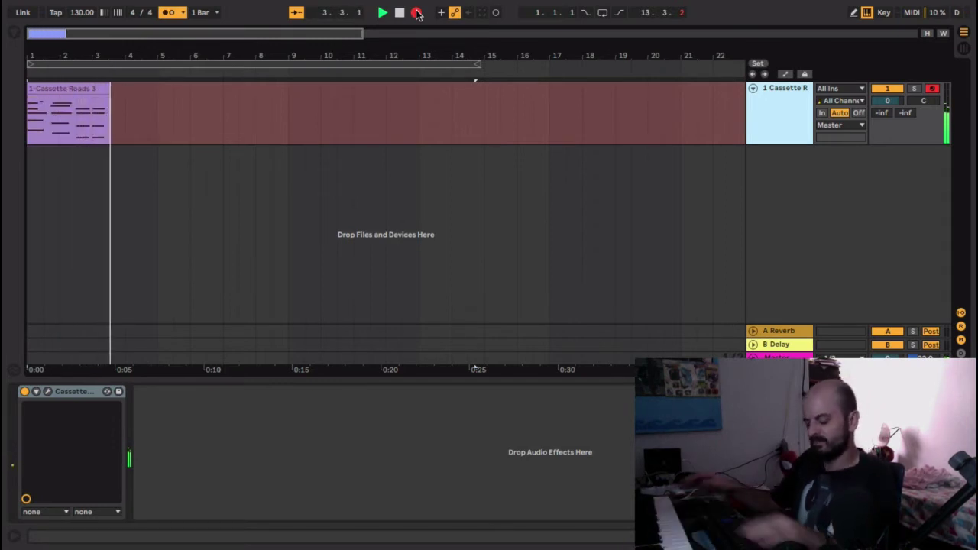
pyautogui.press('space')
pyautogui.hotkey('ctrl', 'z')
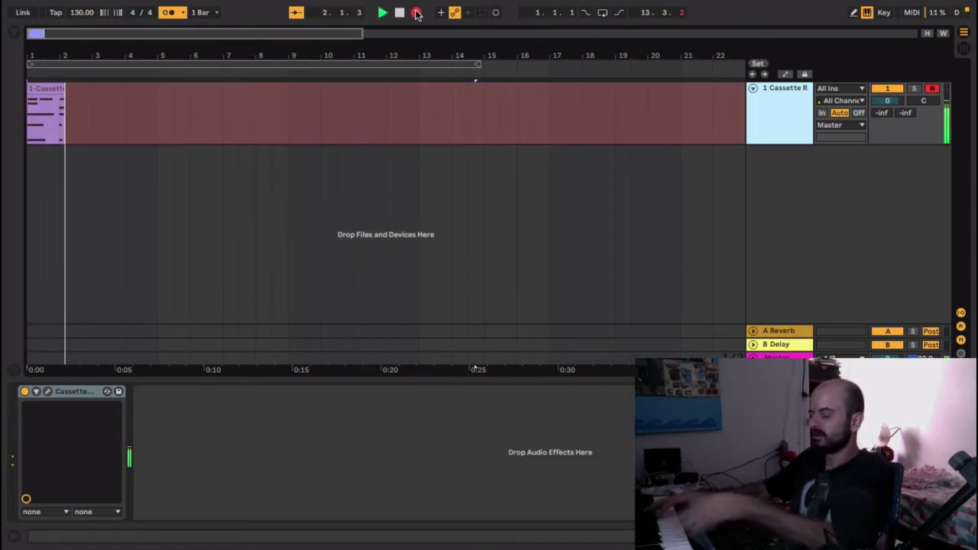
pyautogui.click(416, 14)
pyautogui.hotkey('ctrl', 'z')
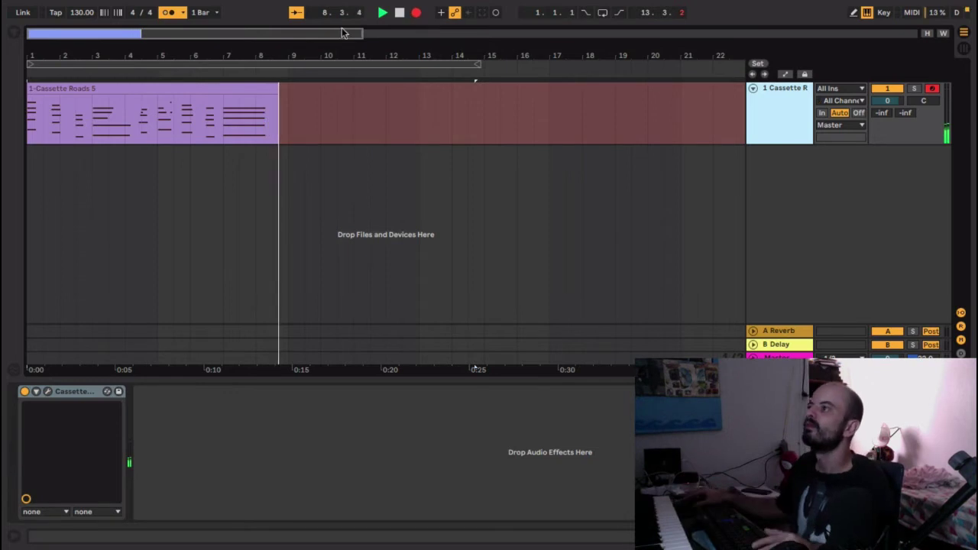
# Step: Stop the new recording at bar 8, quantize all the notes in its clip and hide the clip's note editor
pyautogui.press('space')
pyautogui.doubleClick(93, 96)
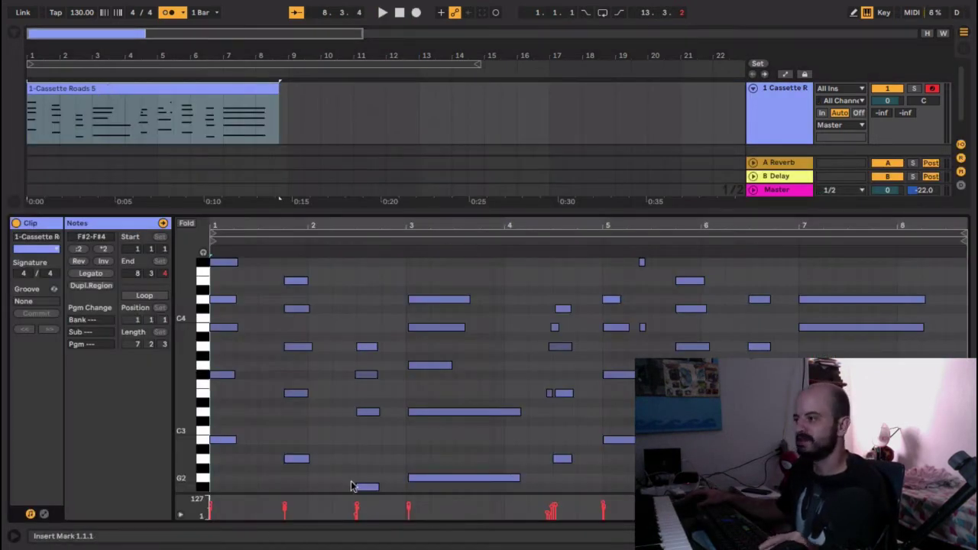
pyautogui.click(320, 341)
pyautogui.hotkey('ctrl', 'a')
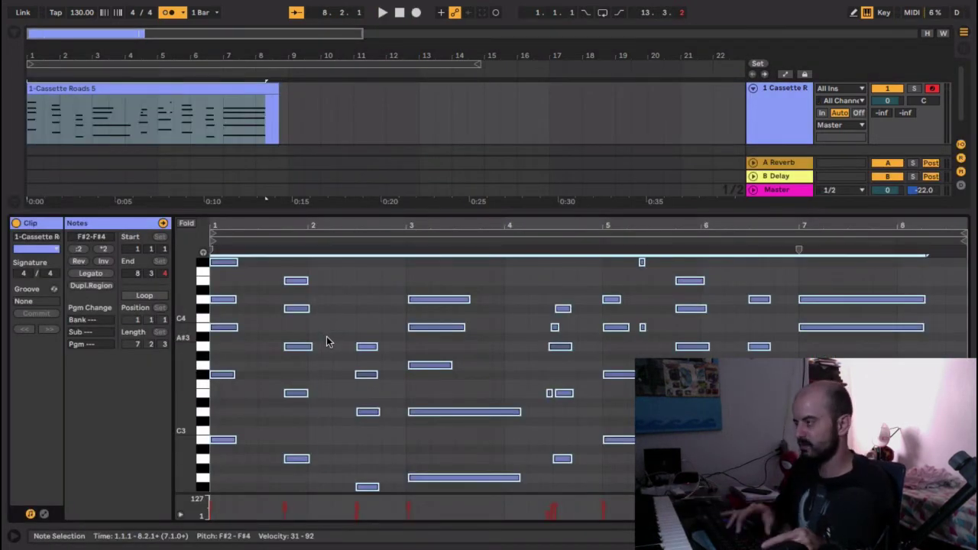
pyautogui.hotkey('ctrl', 'u')
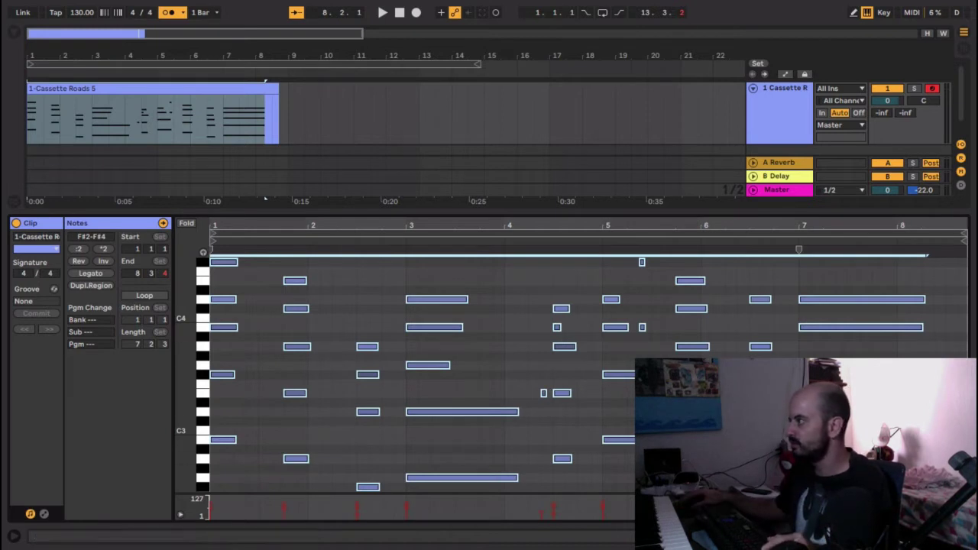
pyautogui.hotkey('ctrl', 'alt', 'l')
# Step: Trim the end of the recorded clip and the end of the loop region to bar 8
pyautogui.click(306, 127)
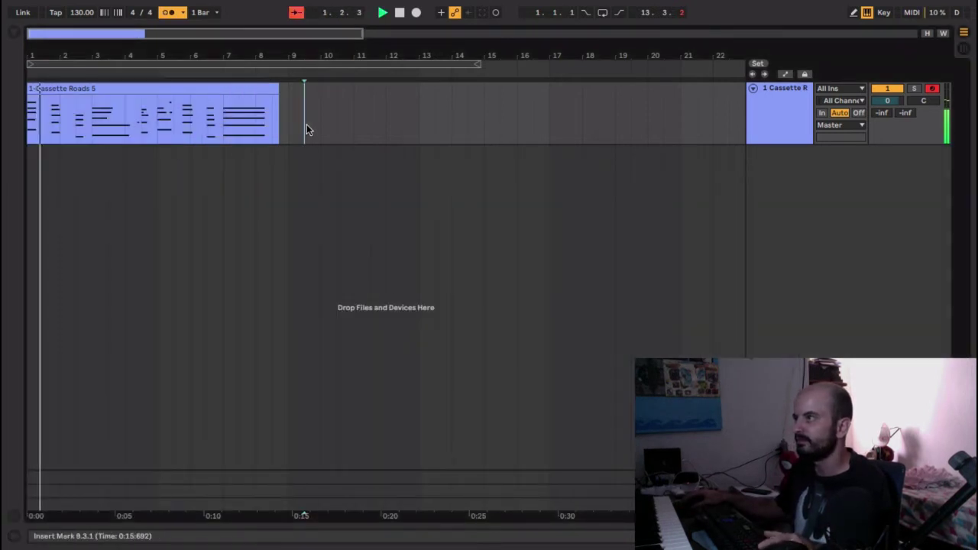
pyautogui.moveTo(273, 86); pyautogui.dragTo(250, 86)
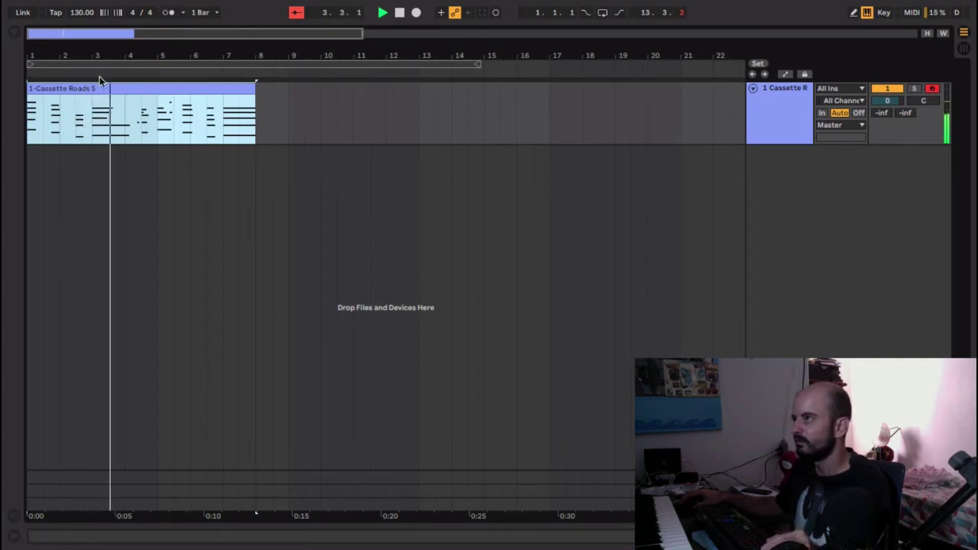
pyautogui.moveTo(475, 62); pyautogui.dragTo(258, 63)
pyautogui.moveTo(89, 55); pyautogui.dragTo(89, 108)
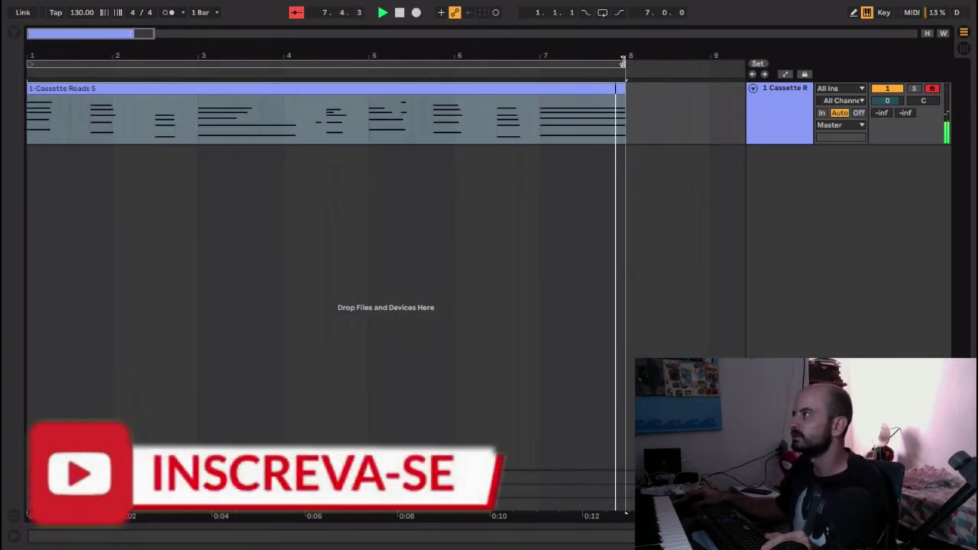
# Step: Extend the loop region to bar 9, turn looping on and stop playback
pyautogui.moveTo(630, 66); pyautogui.dragTo(705, 69)
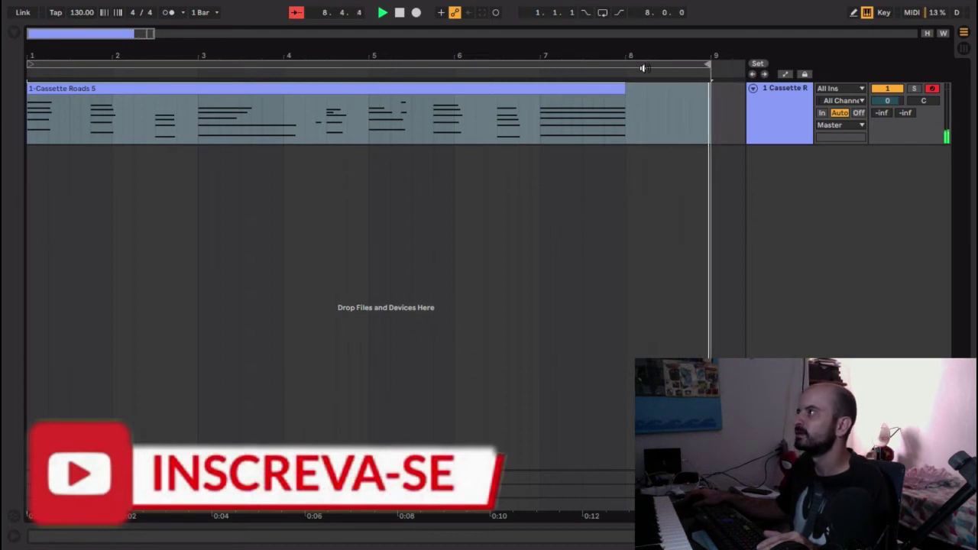
pyautogui.click(602, 13)
pyautogui.press('space')
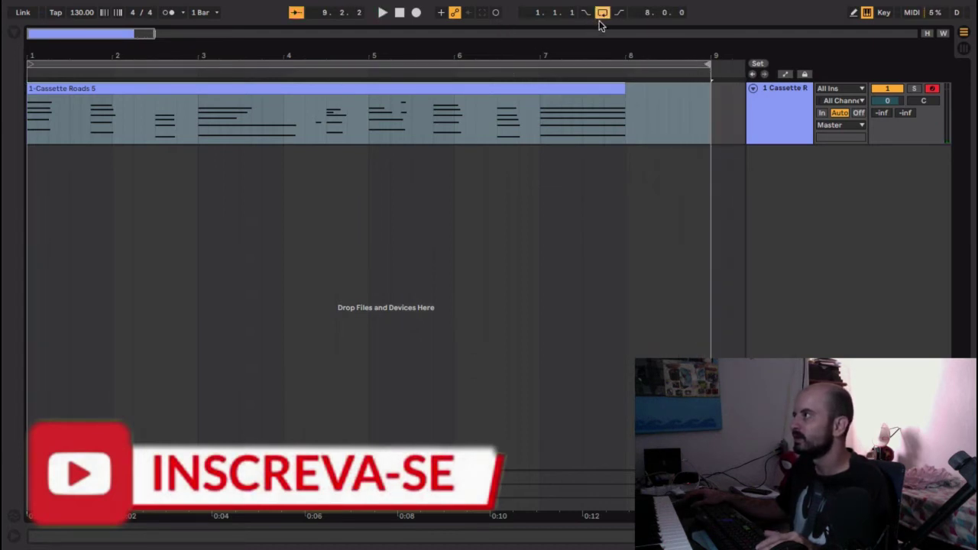
# Step: Raise the Attack, Reverb, Depth and Rate of the track's Cassette Roads instrument and close its window
pyautogui.doubleClick(776, 121)
pyautogui.click(47, 391)
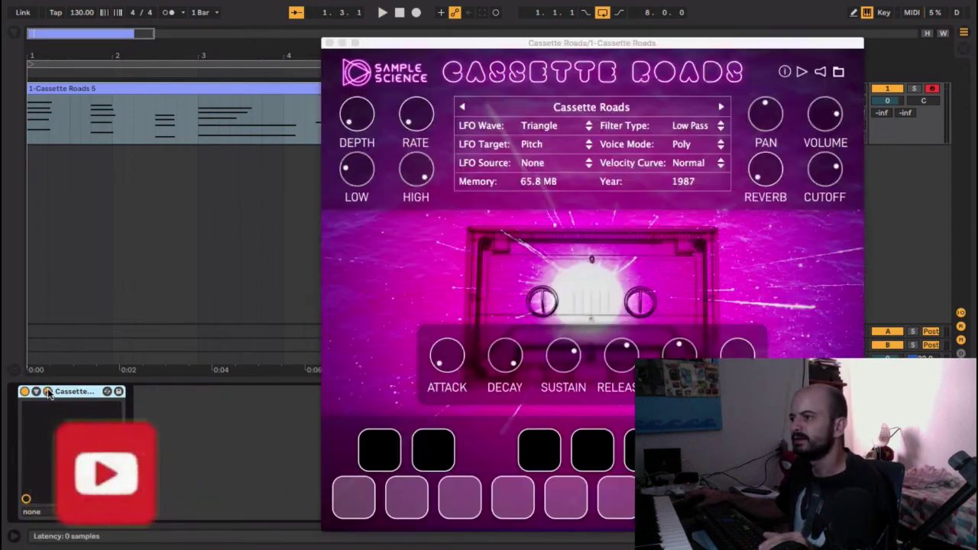
pyautogui.moveTo(445, 359); pyautogui.dragTo(436, 302)
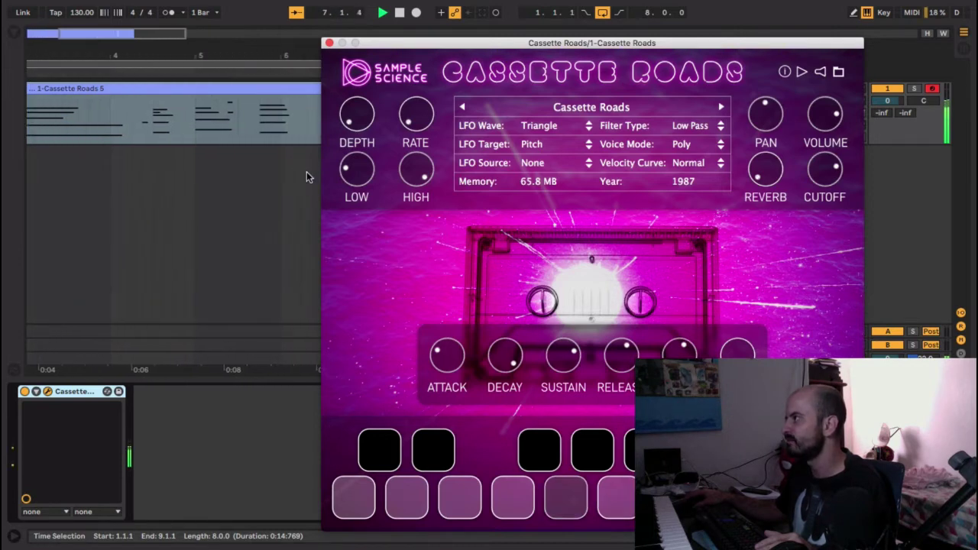
pyautogui.moveTo(768, 171); pyautogui.dragTo(764, 60)
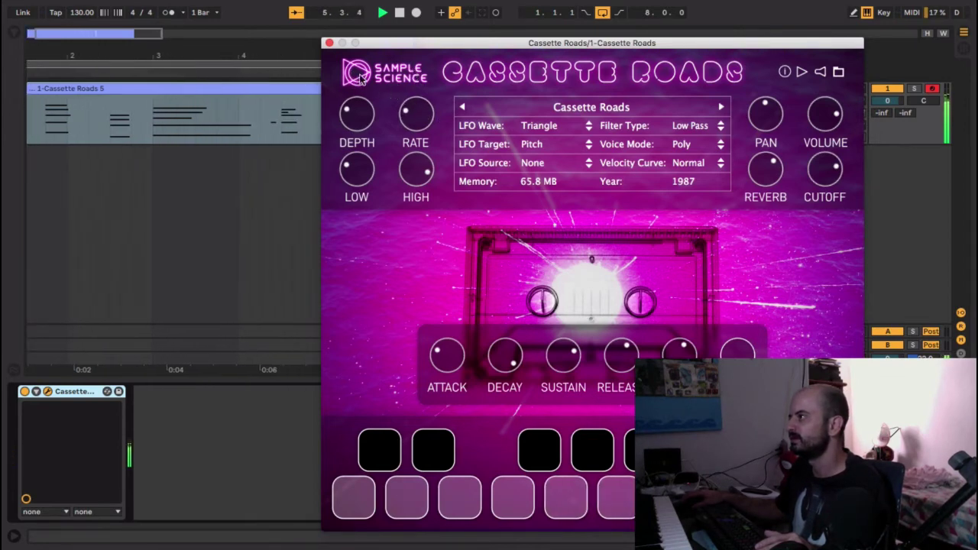
pyautogui.click(329, 43)
# Step: Set the Cassette Roads track's volume to -7.0 dB and duplicate the track
pyautogui.moveTo(888, 100); pyautogui.dragTo(878, 101)
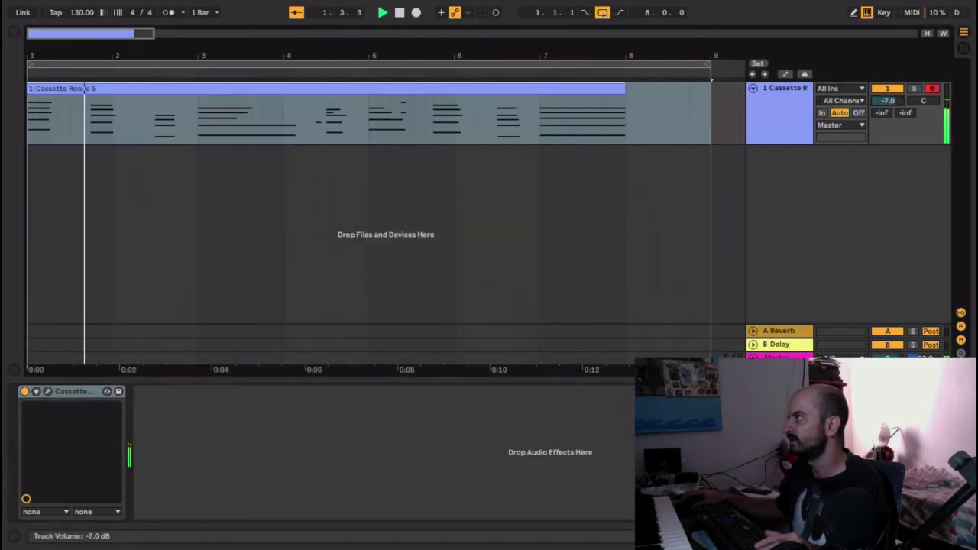
pyautogui.rightClick(781, 106)
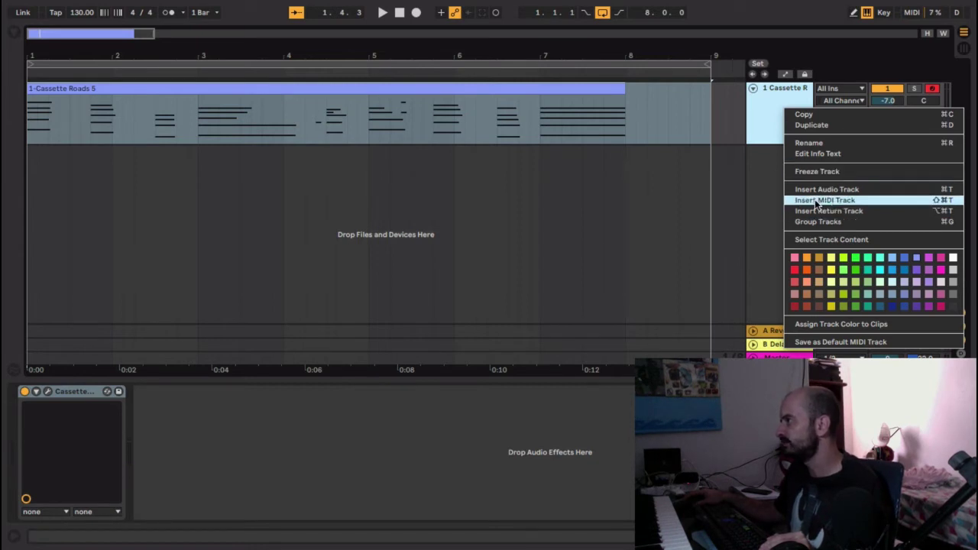
pyautogui.click(767, 141)
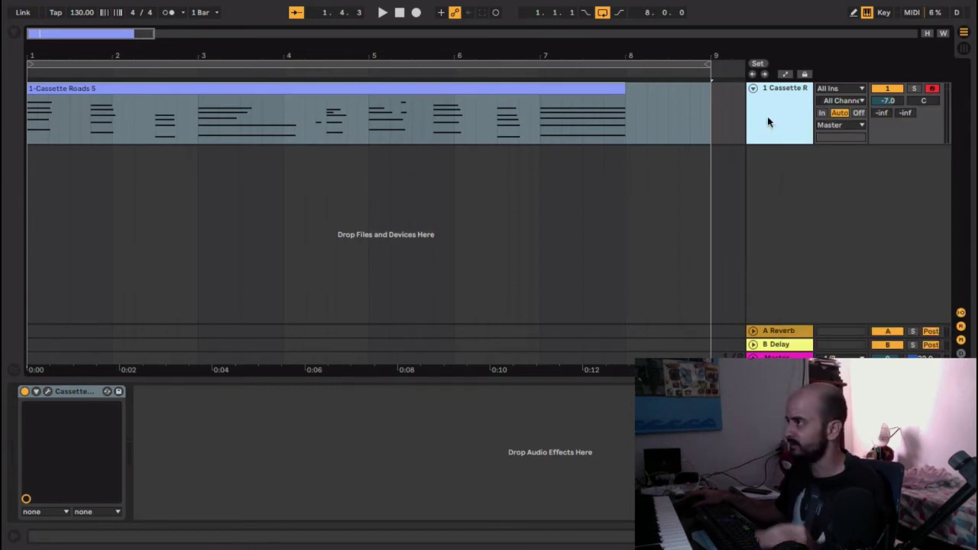
pyautogui.hotkey('ctrl', 'd')
# Step: Delete the copied clip from the duplicated track and arm that track for recording
pyautogui.click(616, 150)
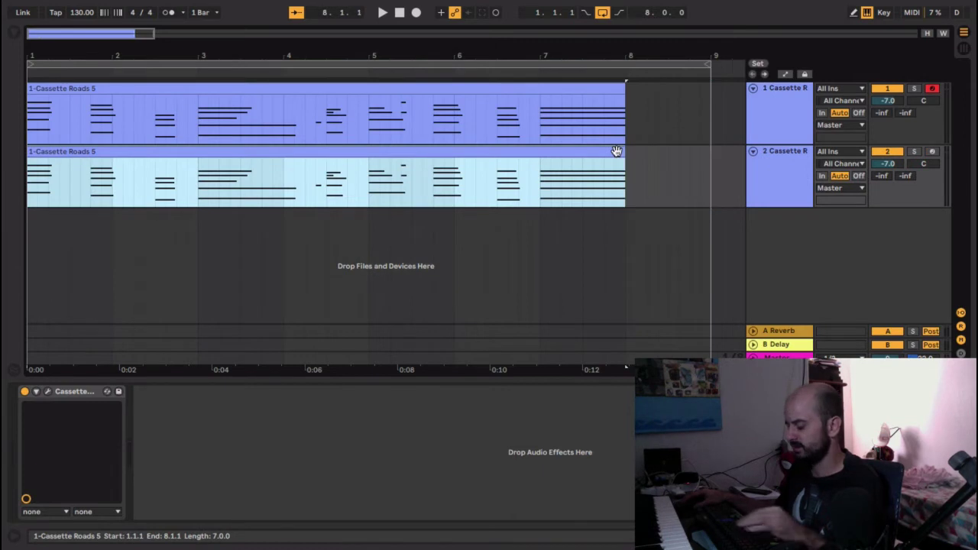
pyautogui.press('Delete')
pyautogui.click(932, 151)
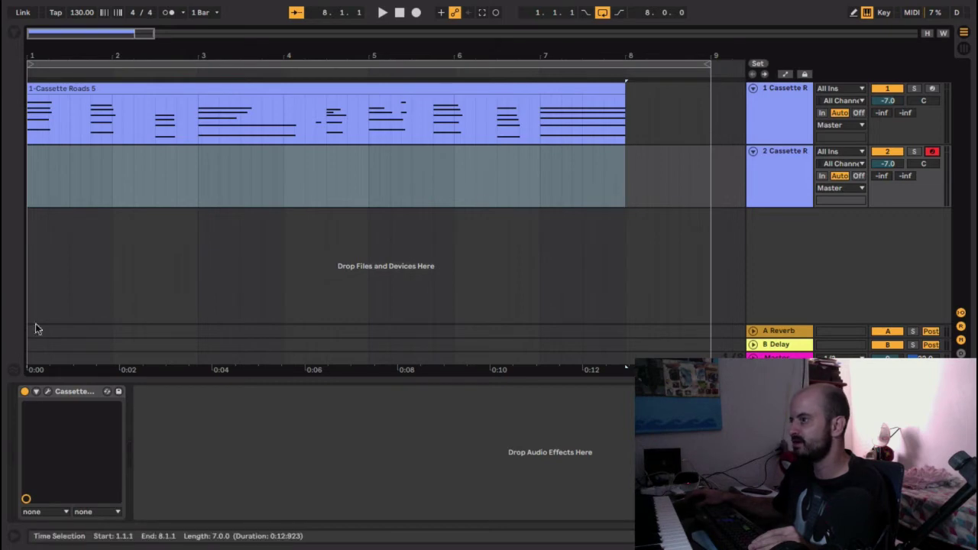
# Step: Load a fresh Cassette Roads instance on the second track in place of the duplicated one and open its plug-in window
pyautogui.click(49, 392)
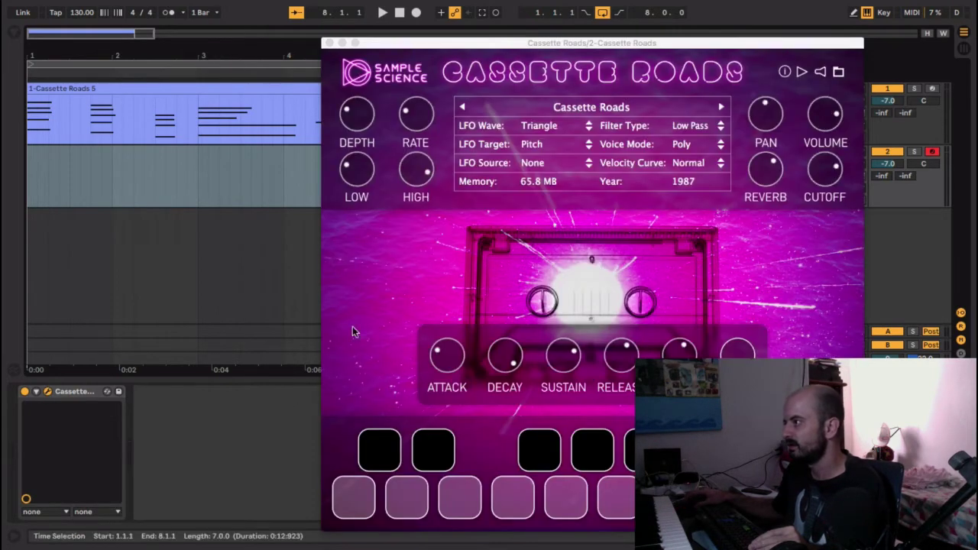
pyautogui.click(331, 43)
pyautogui.click(11, 37)
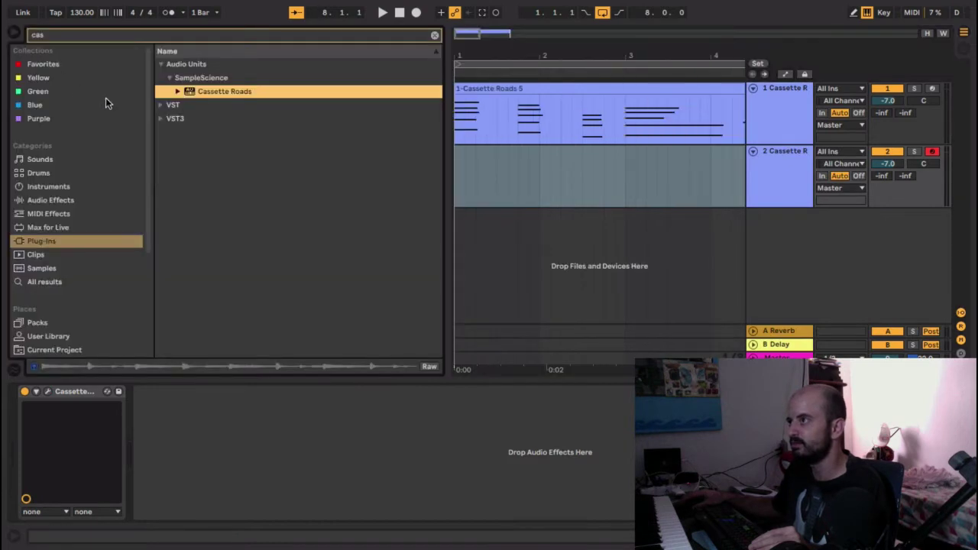
pyautogui.doubleClick(52, 390)
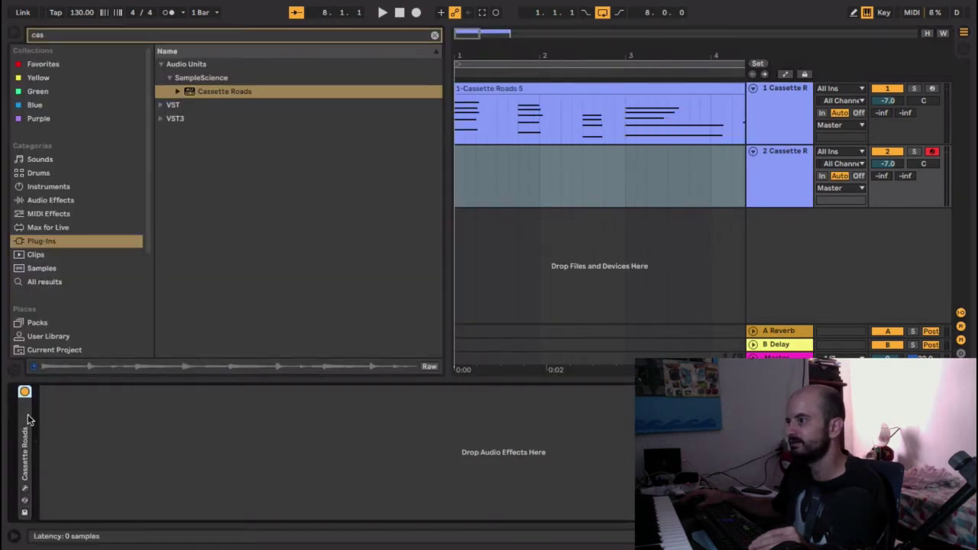
pyautogui.doubleClick(27, 416)
pyautogui.click(47, 391)
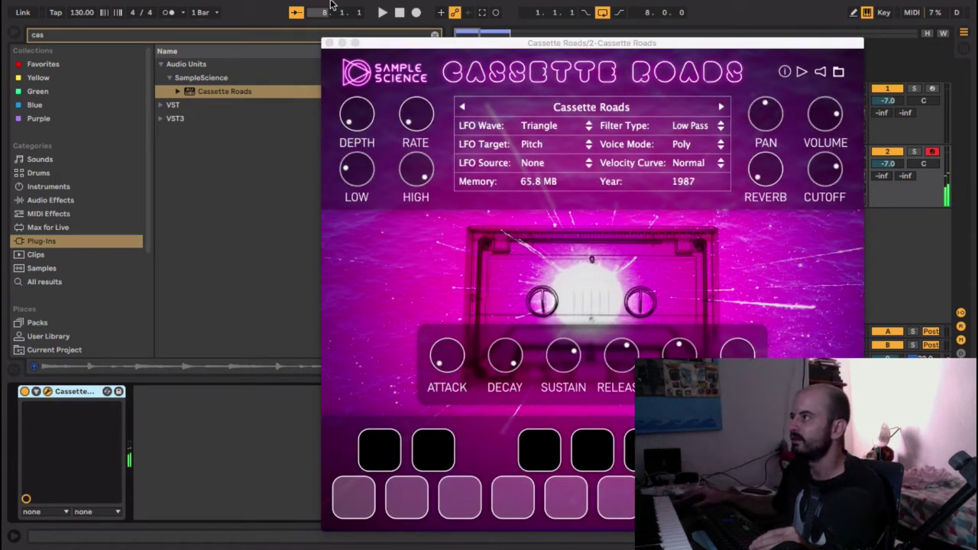
# Step: Close the plug-in window, hide the browser and record a melody on the second Cassette Roads track, undoing the first two takes
pyautogui.click(331, 41)
pyautogui.click(17, 35)
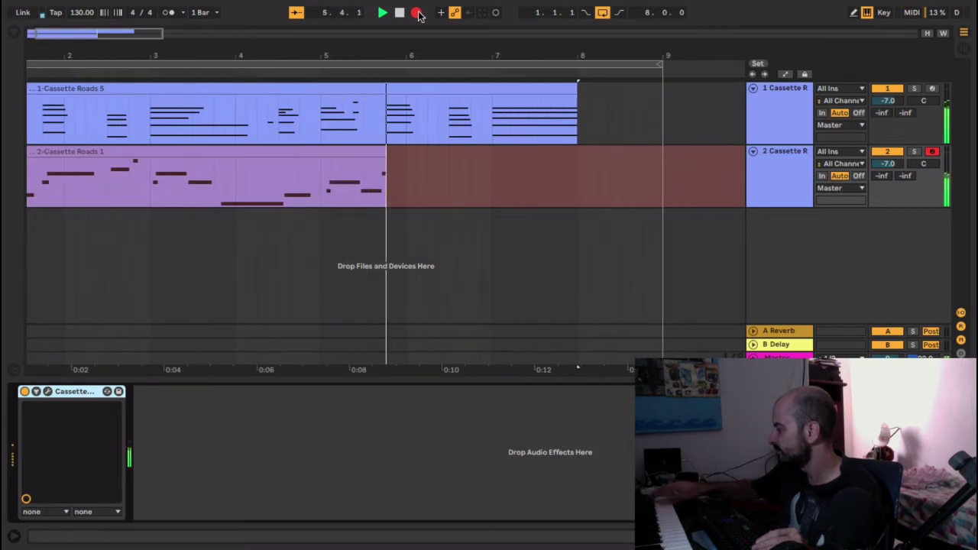
pyautogui.click(416, 13)
pyautogui.hotkey('ctrl', 'z')
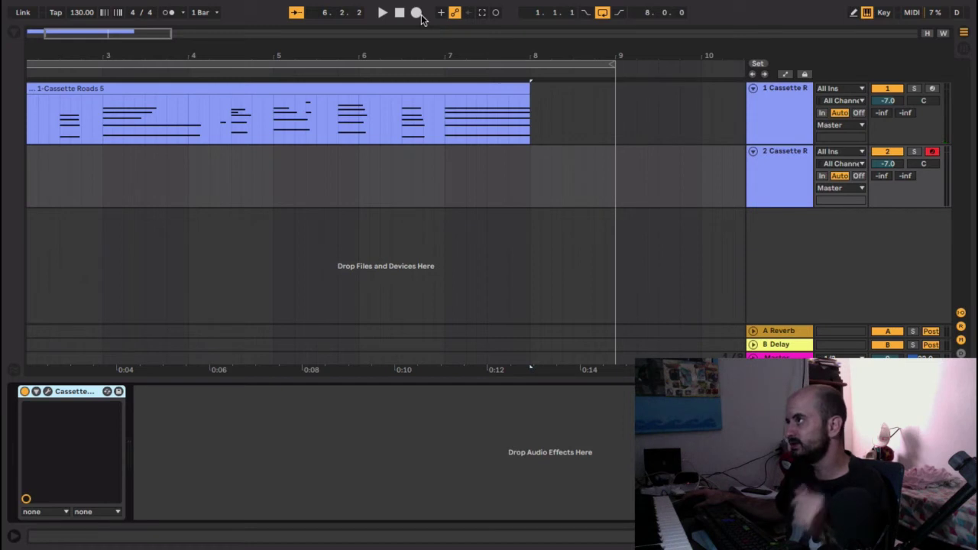
pyautogui.click(417, 13)
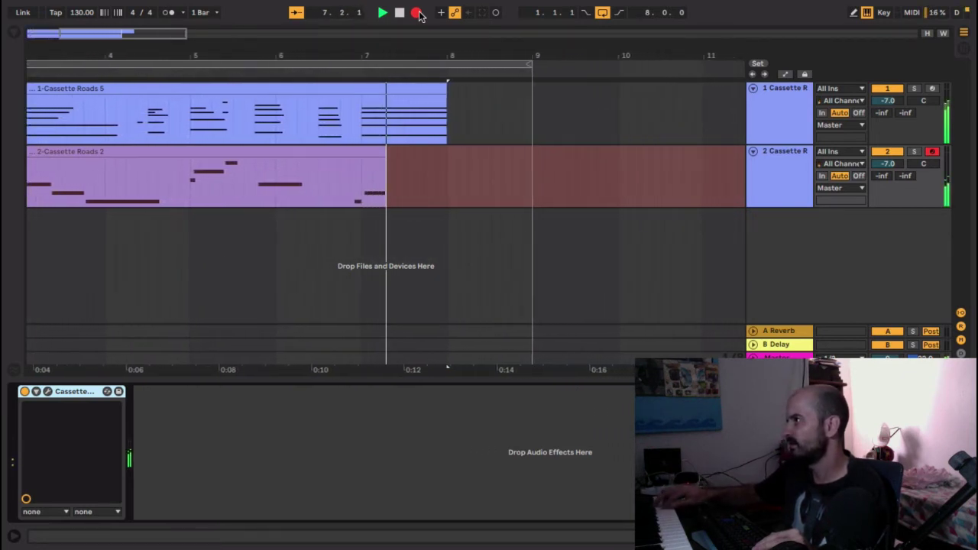
pyautogui.press('space')
pyautogui.hotkey('ctrl', 'z')
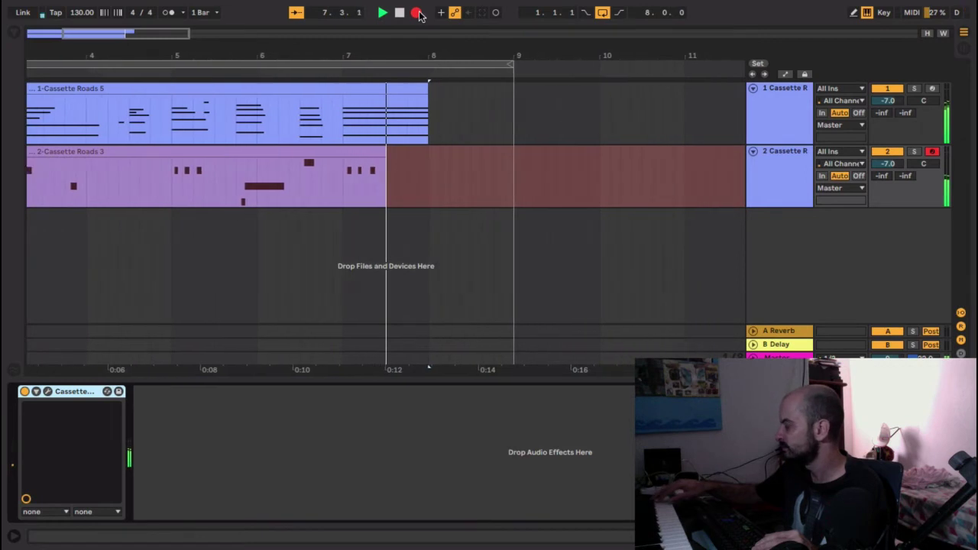
pyautogui.press('space')
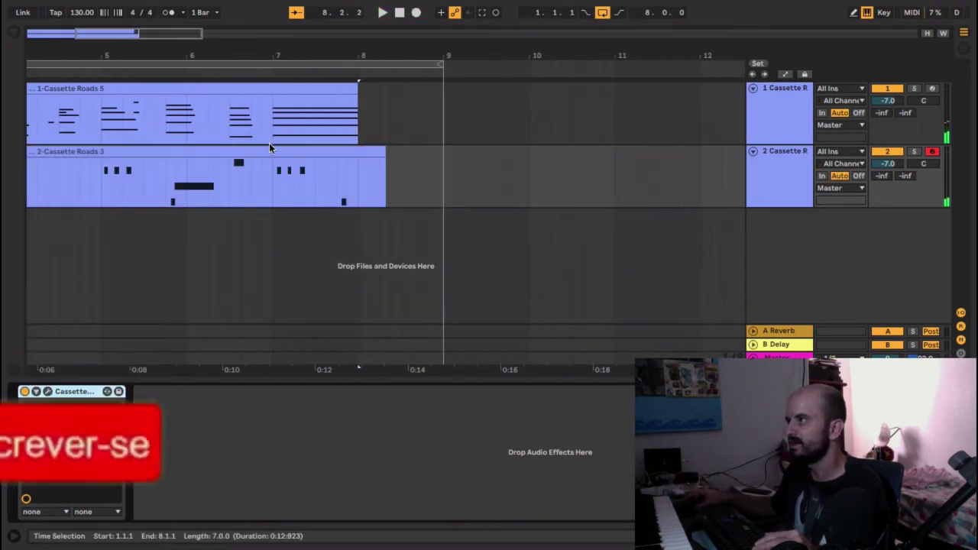
# Step: Try quantizing all notes of the second track's recorded melody clip and play back the result
pyautogui.doubleClick(269, 146)
pyautogui.hotkey('ctrl', 'a')
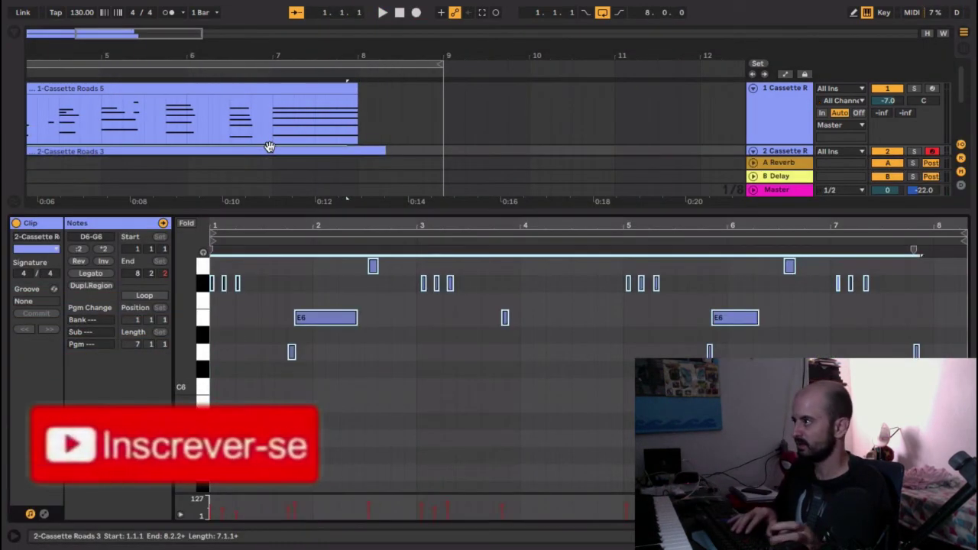
pyautogui.hotkey('ctrl', 'u')
pyautogui.press('space')
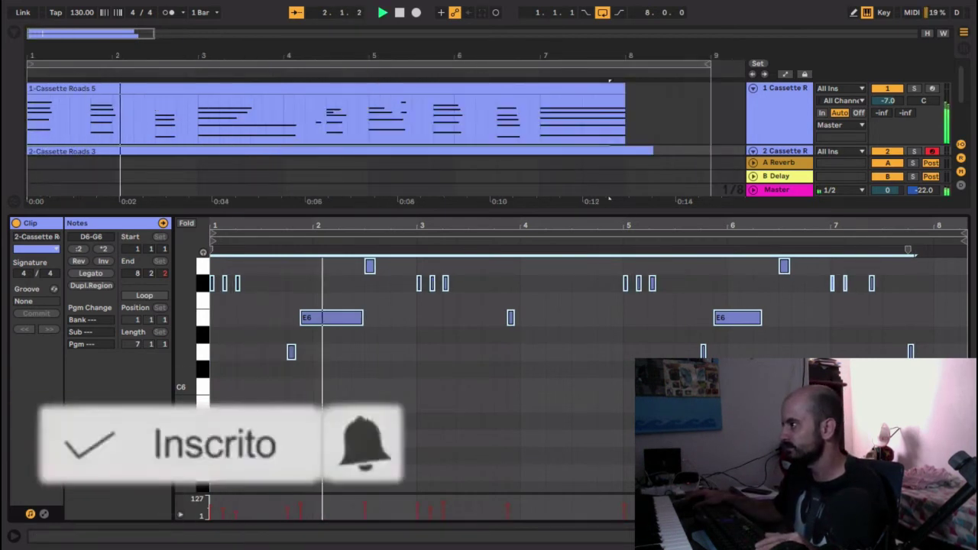
pyautogui.hotkey('ctrl', 'alt', 'l')
pyautogui.press('space')
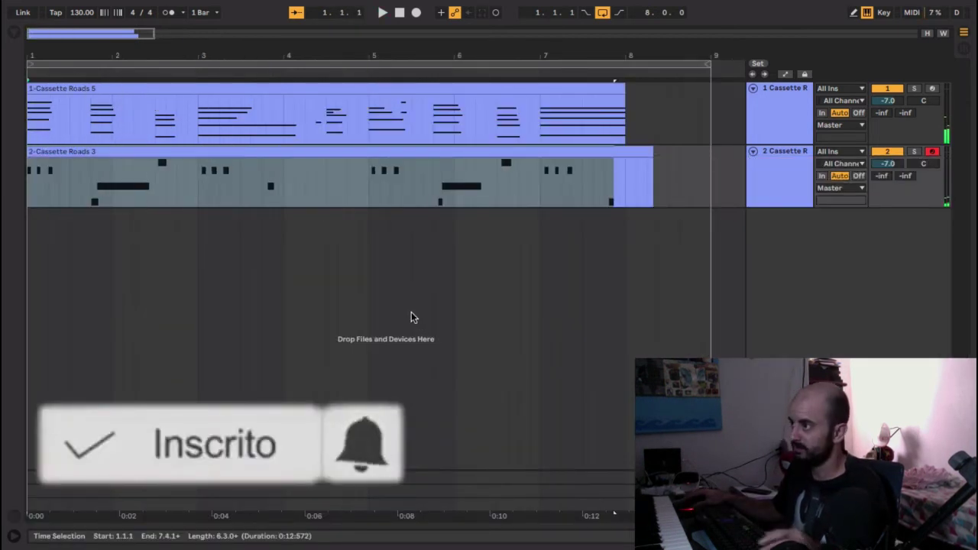
# Step: Shift the D6 note at beat 1.4 of the melody slightly later and trim the clip's end to bar 8
pyautogui.doubleClick(187, 151)
pyautogui.press('space')
pyautogui.click(385, 324)
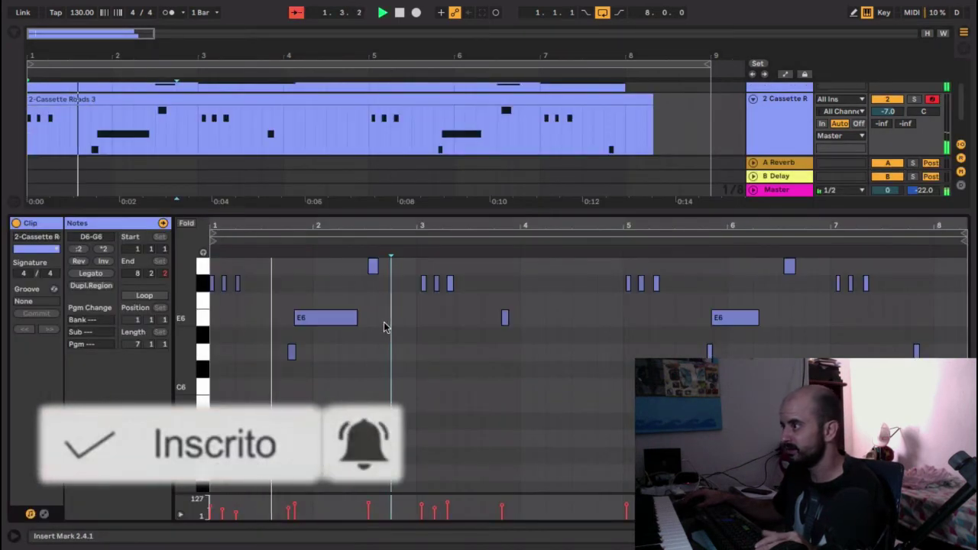
pyautogui.moveTo(353, 226); pyautogui.dragTo(371, 225)
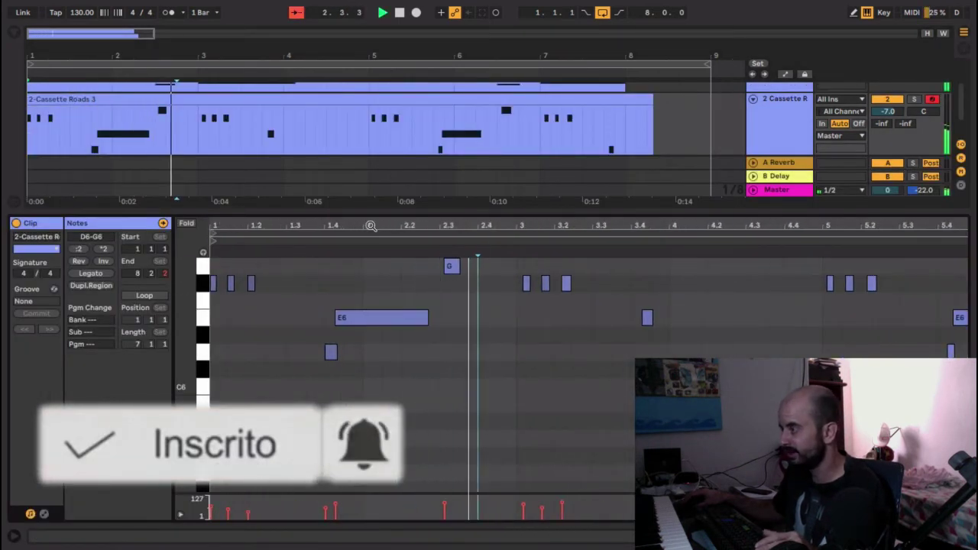
pyautogui.press('space')
pyautogui.press('space')
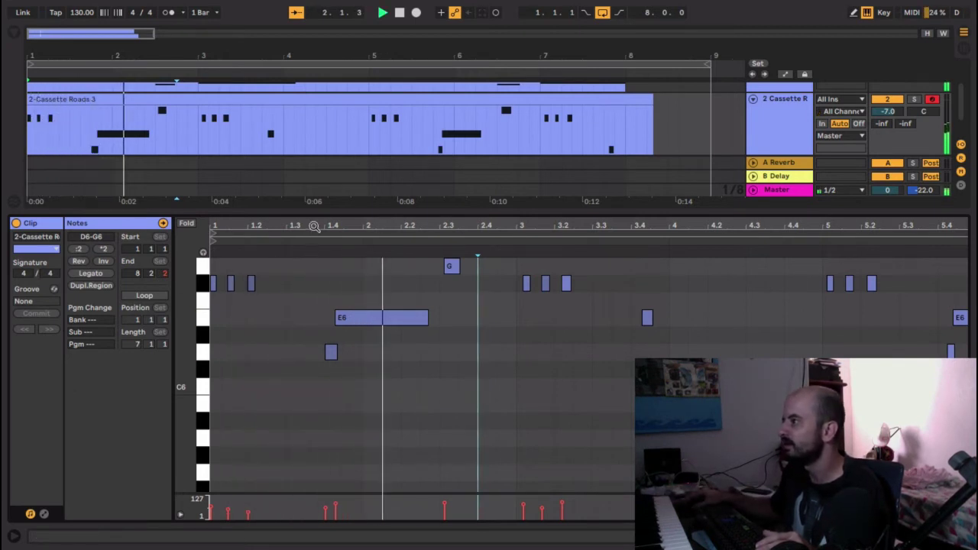
pyautogui.moveTo(316, 227); pyautogui.dragTo(326, 258)
pyautogui.moveTo(381, 353); pyautogui.dragTo(400, 358)
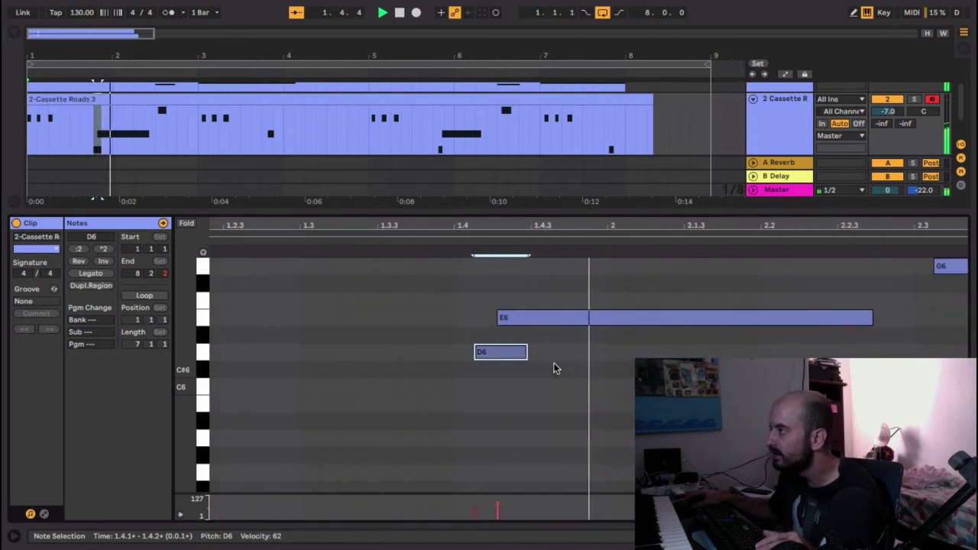
pyautogui.hotkey('ctrl', 'alt', 'l')
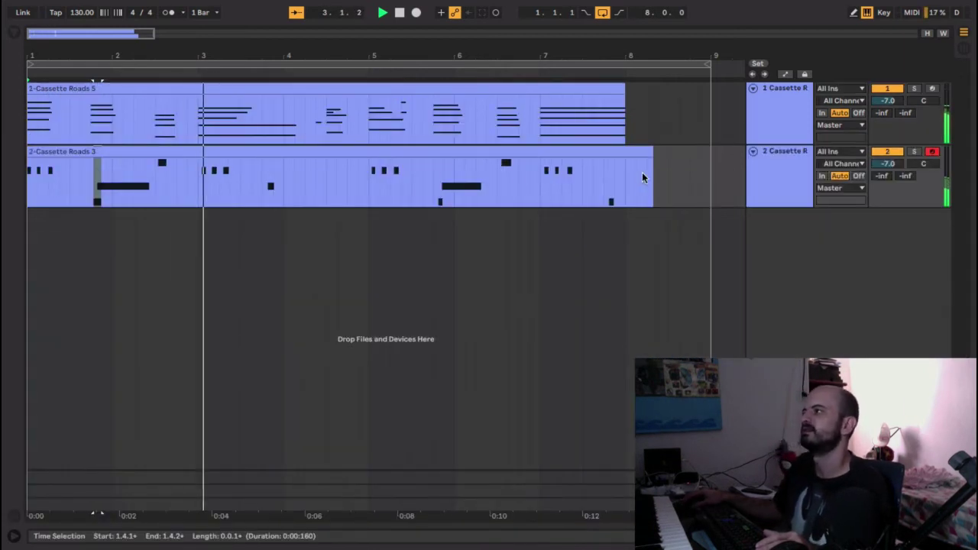
pyautogui.moveTo(646, 152); pyautogui.dragTo(625, 151)
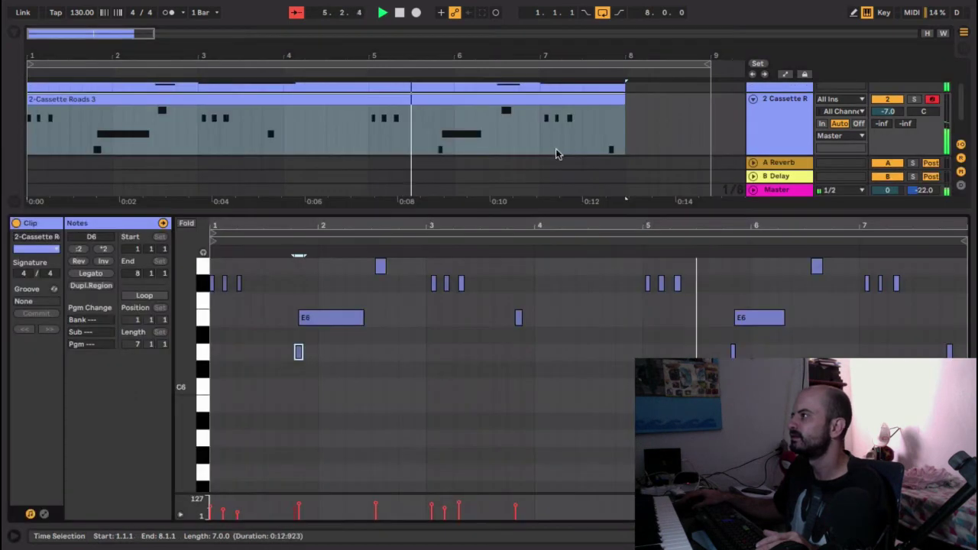
# Step: Quantize the melody clip's F#6 notes and the short E6 note near beat 3.4, leaving the other notes as played
pyautogui.hotkey('ctrl', 'alt', 'l')
pyautogui.moveTo(930, 290); pyautogui.dragTo(432, 280)
pyautogui.press('space')
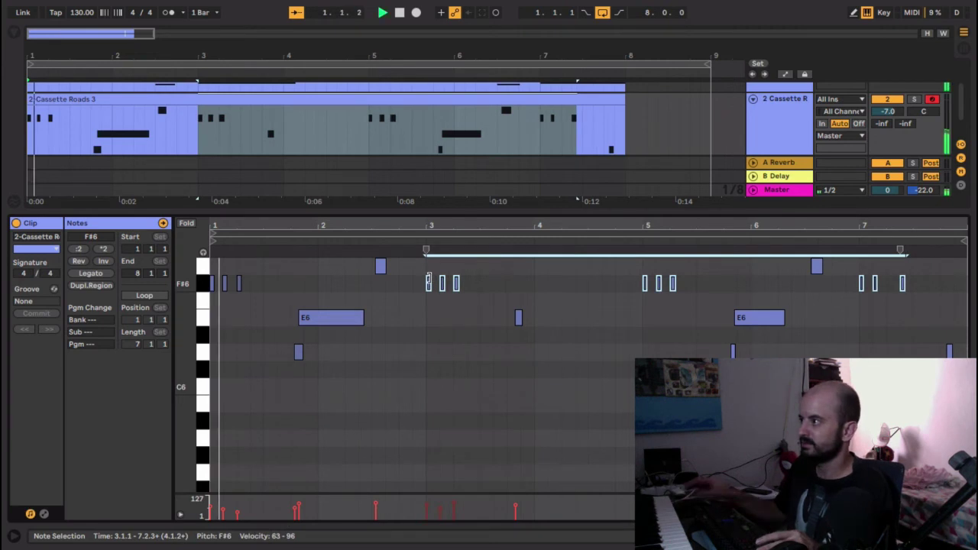
pyautogui.moveTo(278, 287); pyautogui.dragTo(209, 286)
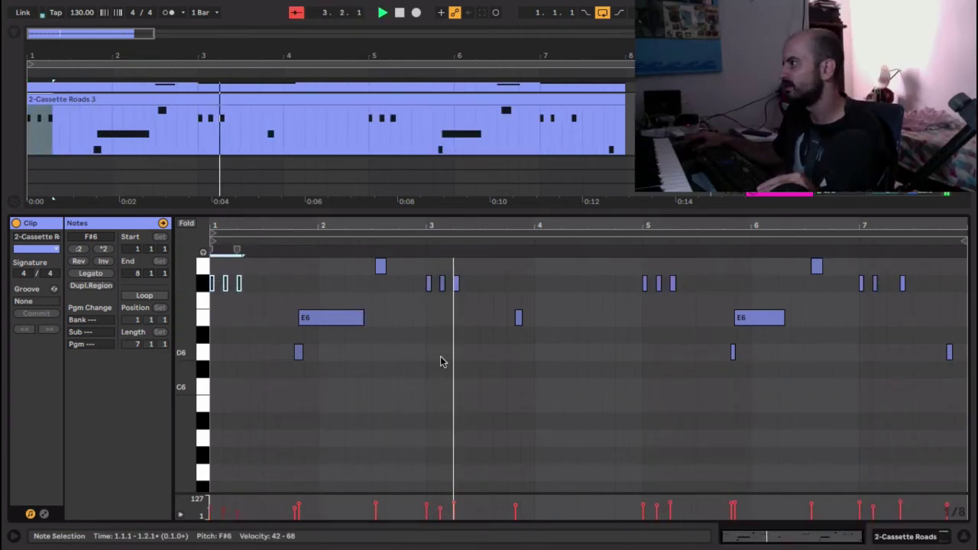
pyautogui.moveTo(534, 330); pyautogui.dragTo(513, 320)
pyautogui.hotkey('ctrl', 'u')
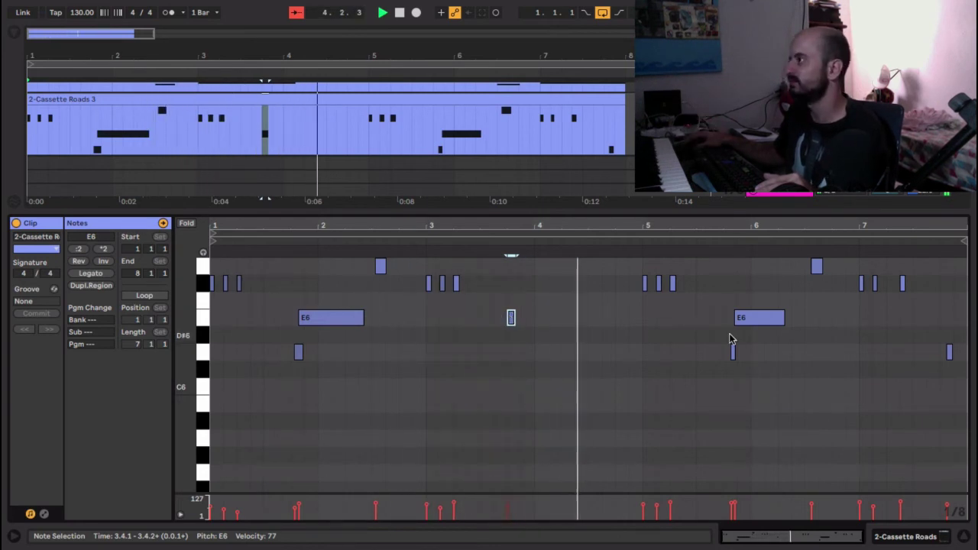
# Step: Set the melody clip's editing grid to fixed 1/8 and move the third F#6 note of bar 7 back to beat 7.2
pyautogui.click(964, 538)
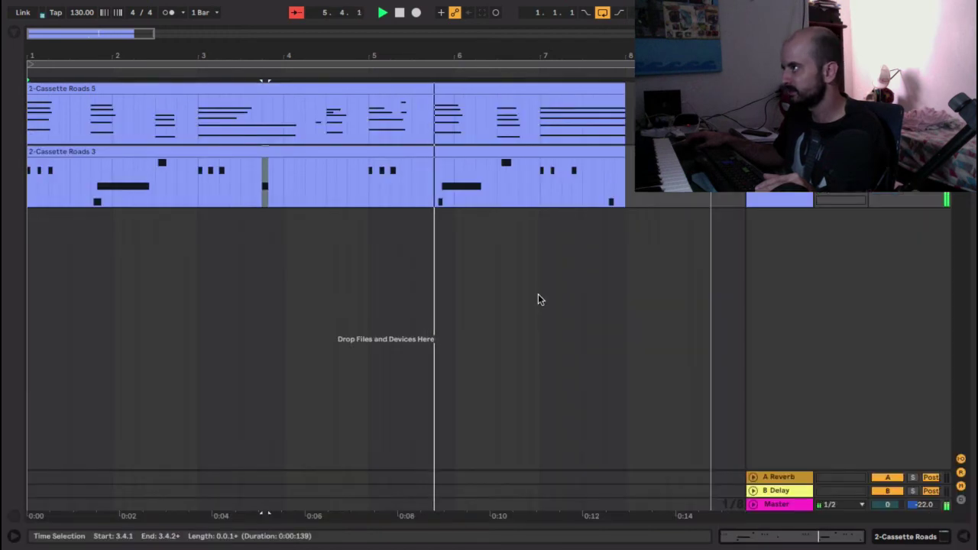
pyautogui.doubleClick(504, 152)
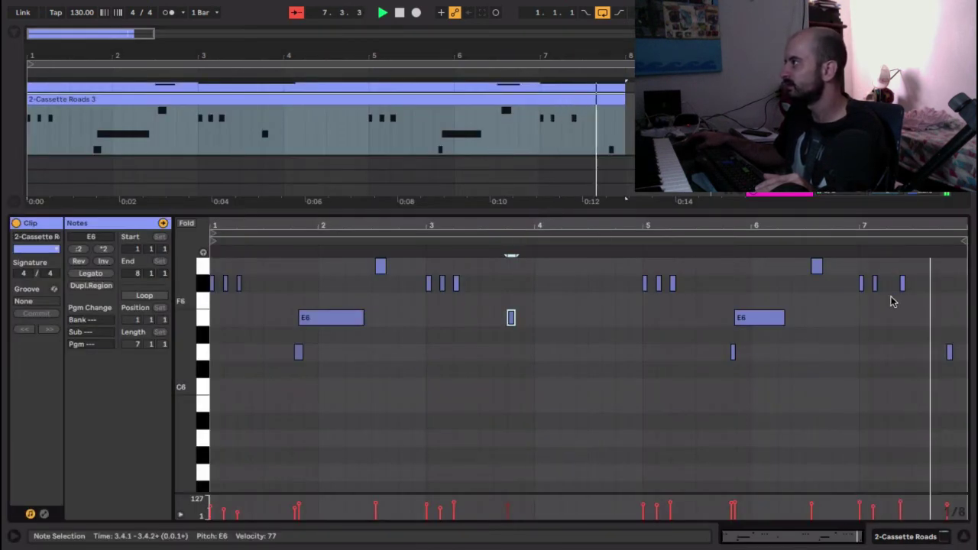
pyautogui.moveTo(895, 227); pyautogui.dragTo(726, 297)
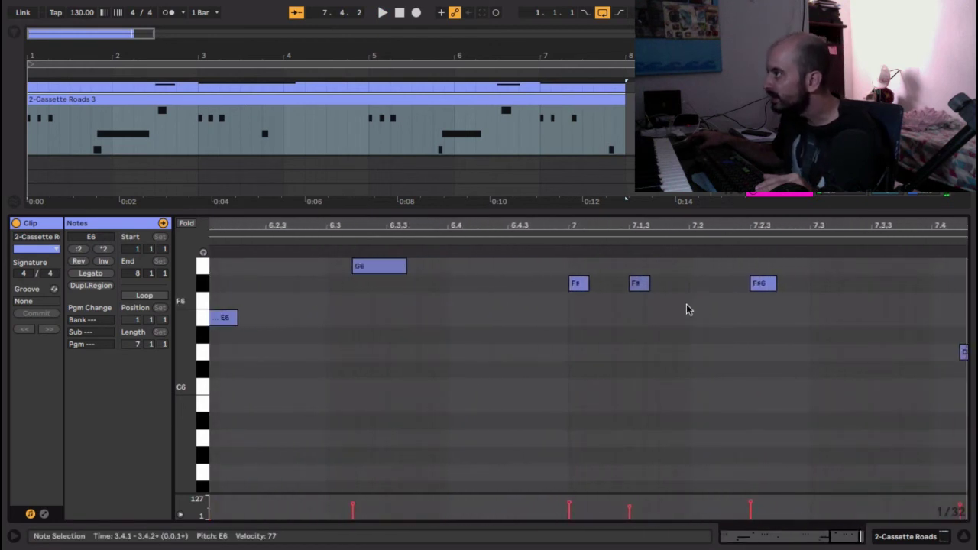
pyautogui.click(675, 303)
pyautogui.rightClick(677, 283)
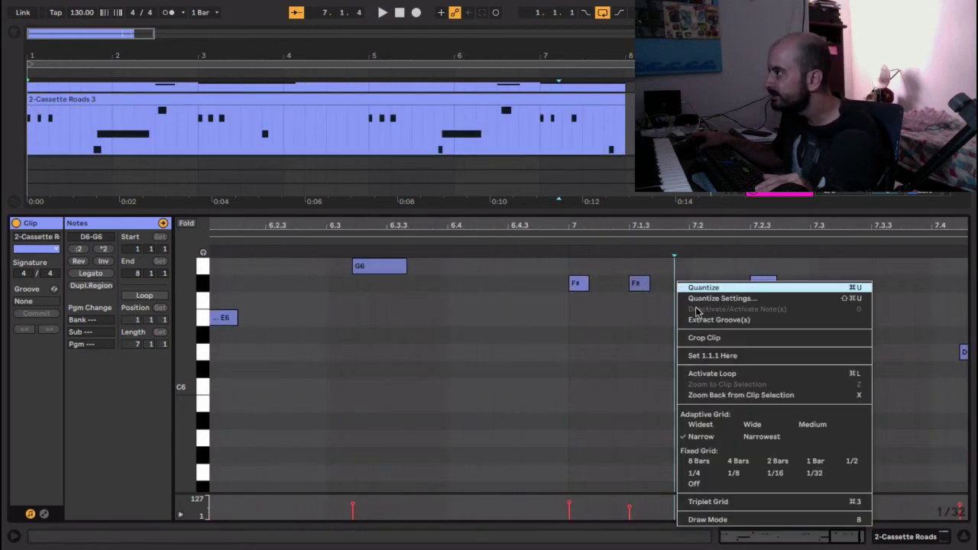
pyautogui.click(735, 474)
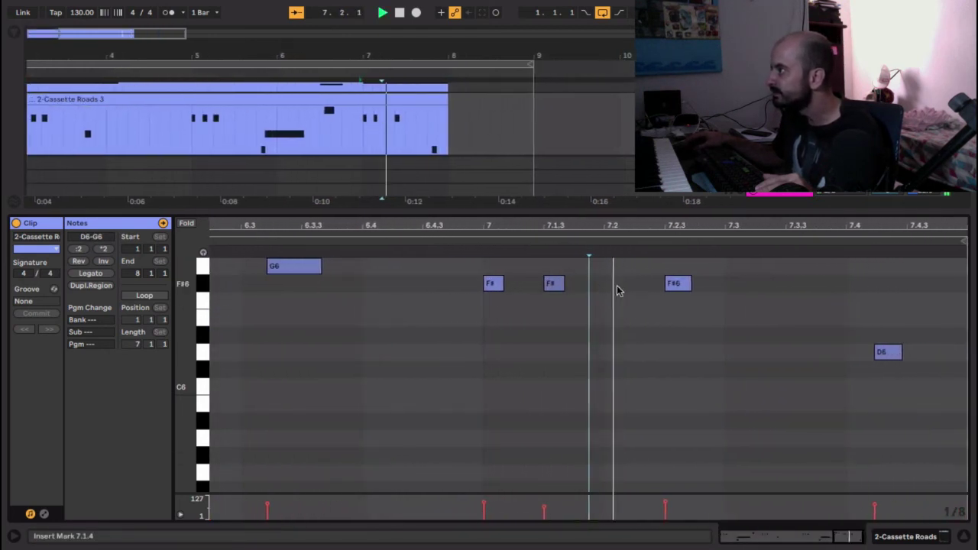
pyautogui.press('space')
pyautogui.moveTo(685, 285); pyautogui.dragTo(612, 285)
pyautogui.click(462, 239)
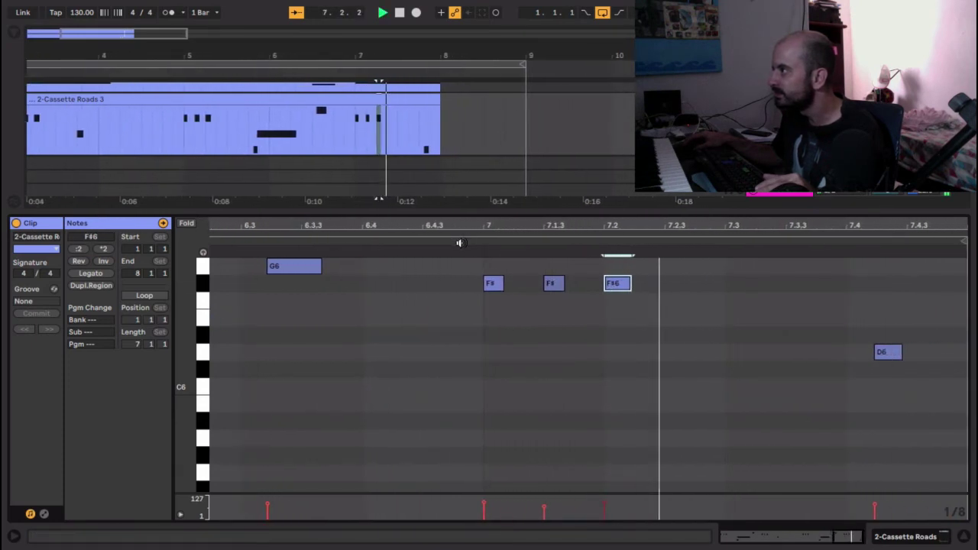
# Step: Play back the edited melody and examine the D6, E6 and G6 notes around bars 5 and 6
pyautogui.press('space')
pyautogui.moveTo(738, 224); pyautogui.dragTo(902, 164)
pyautogui.click(536, 244)
pyautogui.moveTo(532, 227); pyautogui.dragTo(416, 306)
pyautogui.press('space')
pyautogui.click(584, 354)
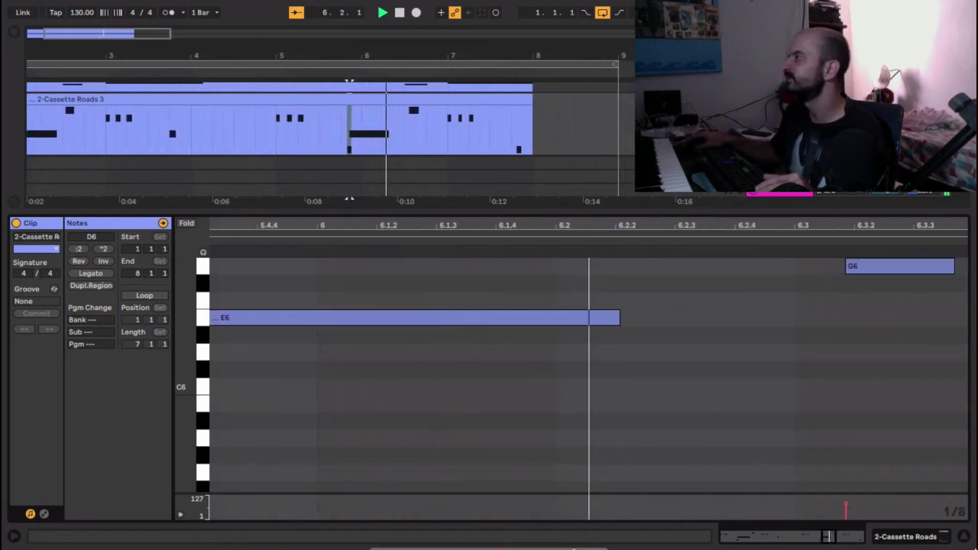
pyautogui.moveTo(377, 226); pyautogui.dragTo(931, 218)
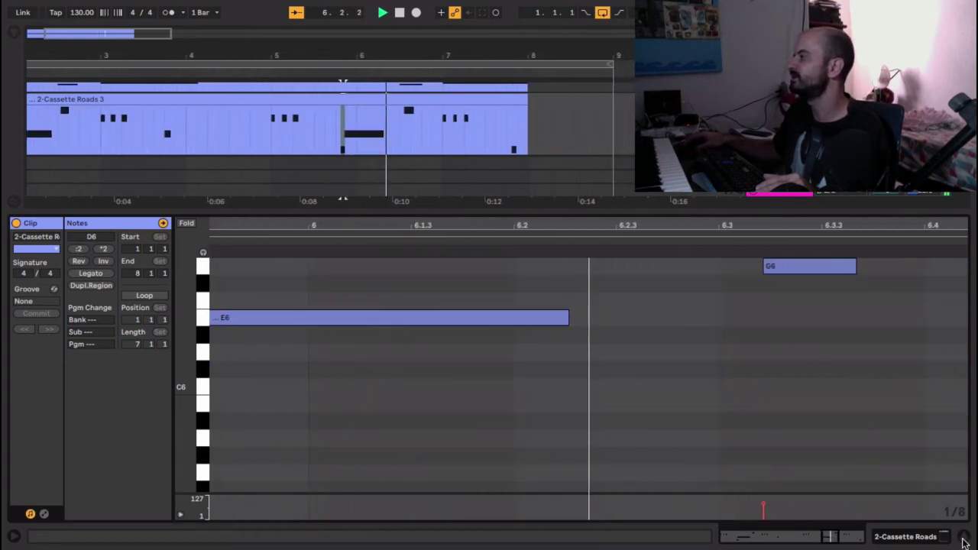
# Step: Return to the full arrangement and insert a new MIDI track below the second Cassette Roads track
pyautogui.hotkey('ctrl', 'alt', 'l')
pyautogui.rightClick(779, 195)
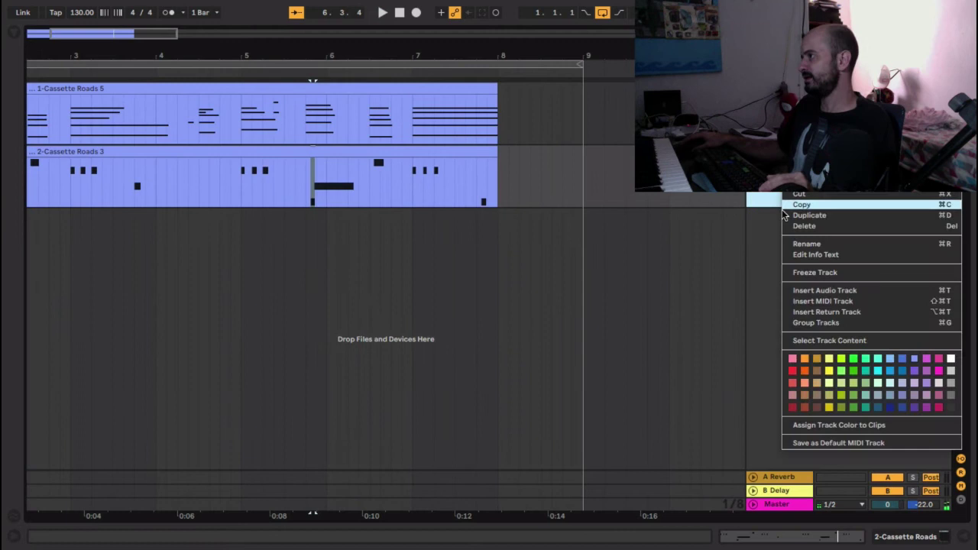
pyautogui.click(818, 299)
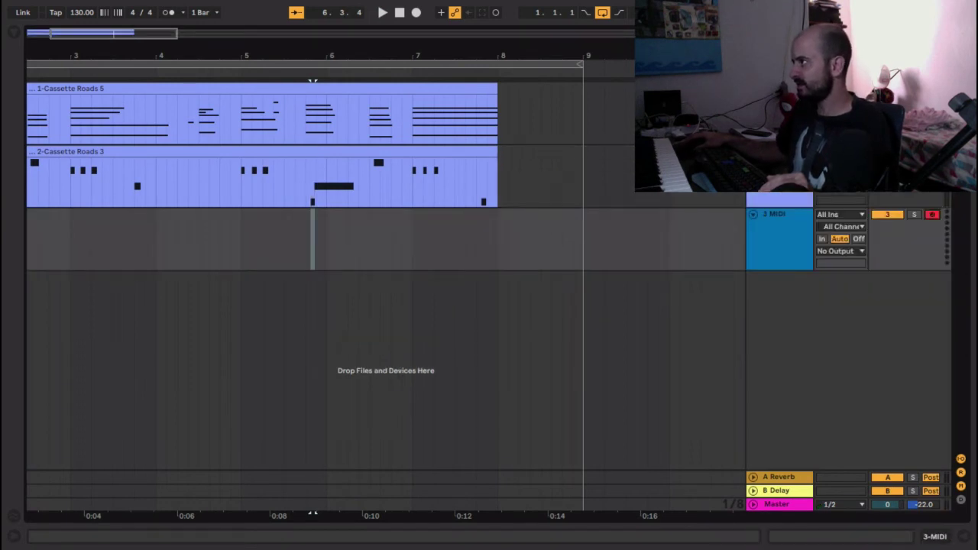
# Step: Search the browser for "drum" within the Drums category and load 808 Core Kit onto the new MIDI track
pyautogui.hotkey('ctrl', 'alt', 'b')
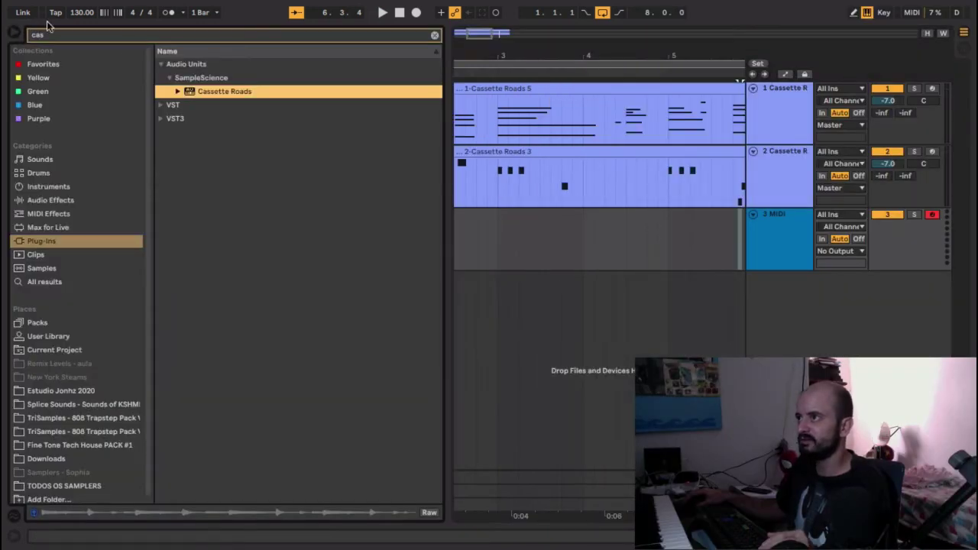
pyautogui.moveTo(47, 35); pyautogui.dragTo(11, 33)
pyautogui.press('BackSpace')
pyautogui.write('d')
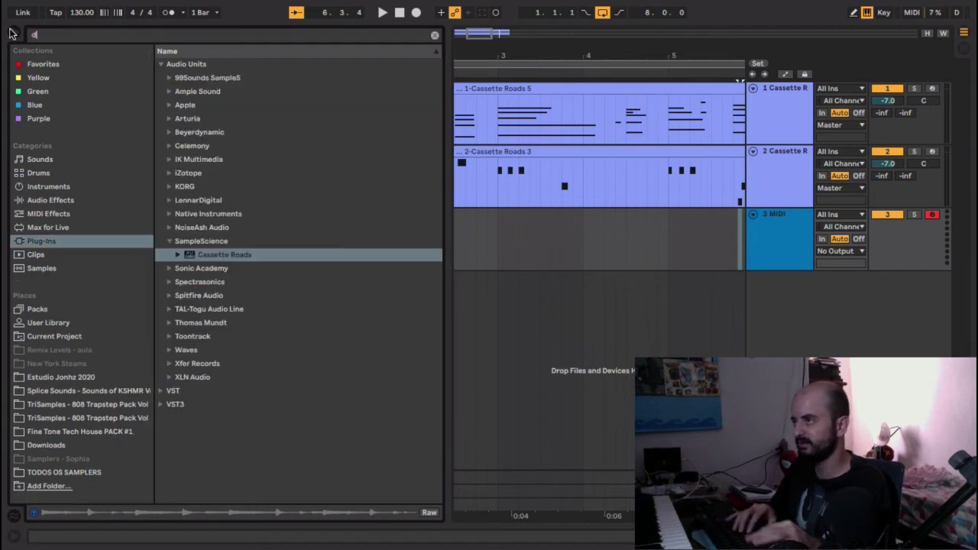
pyautogui.write('rum')
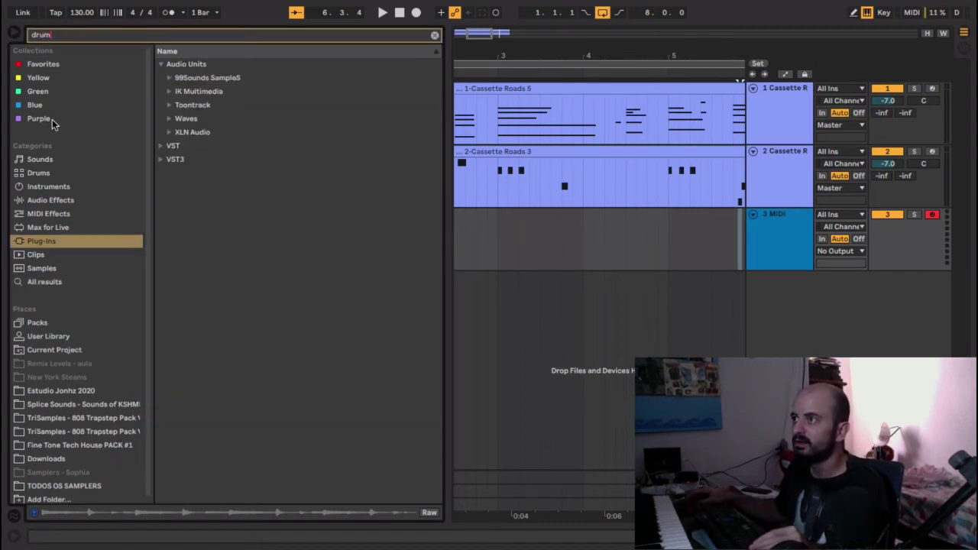
pyautogui.click(31, 159)
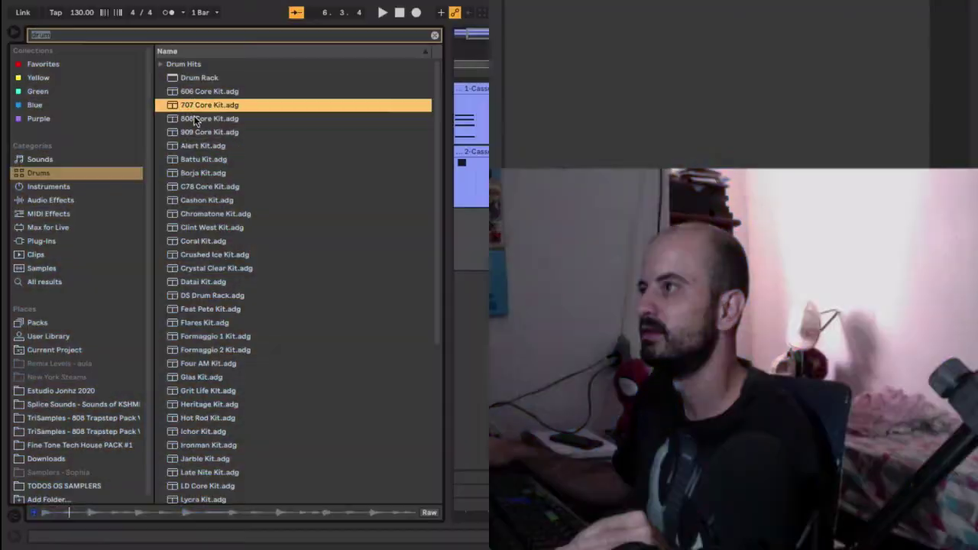
pyautogui.click(197, 118)
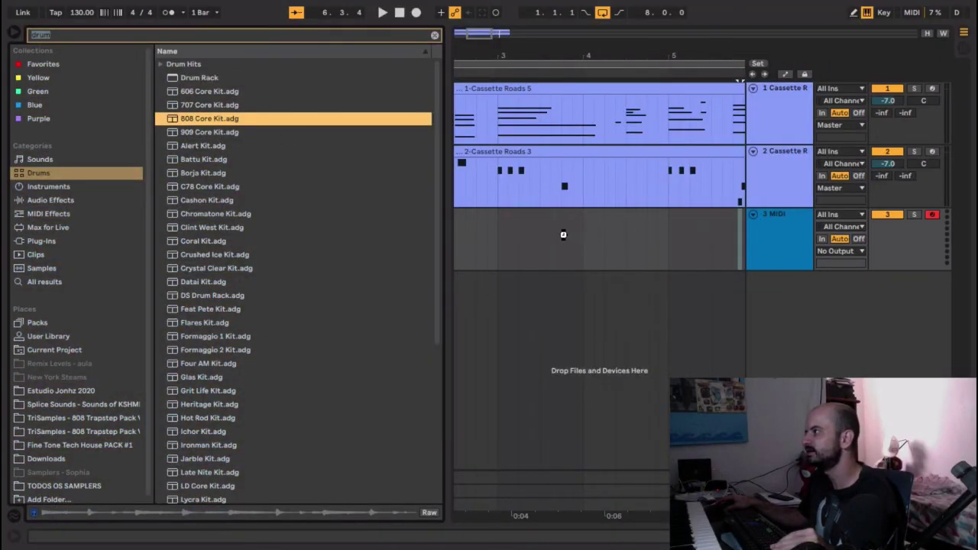
# Step: Record a kick and rim pattern on the 808 Core Kit track, quantize all its notes and play it back
pyautogui.click(16, 34)
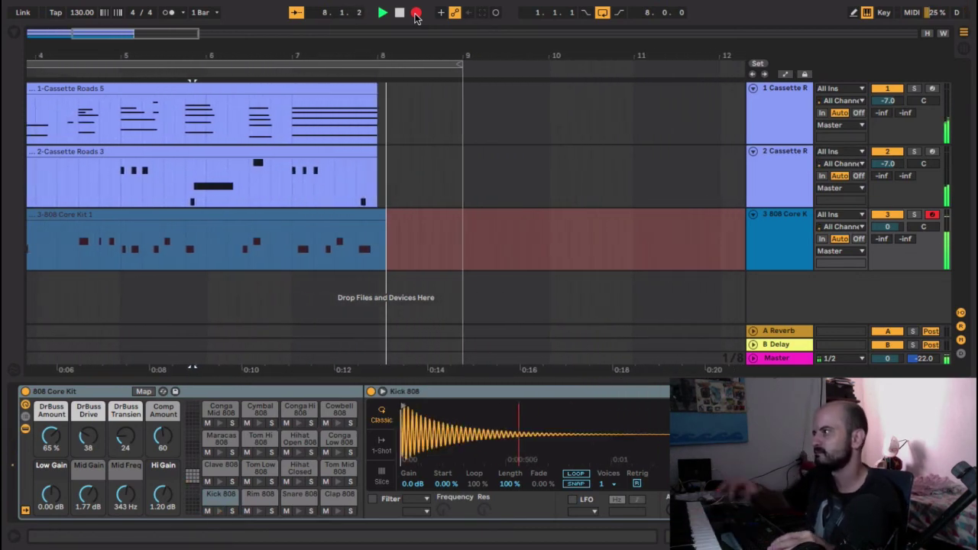
pyautogui.press('space')
pyautogui.doubleClick(273, 213)
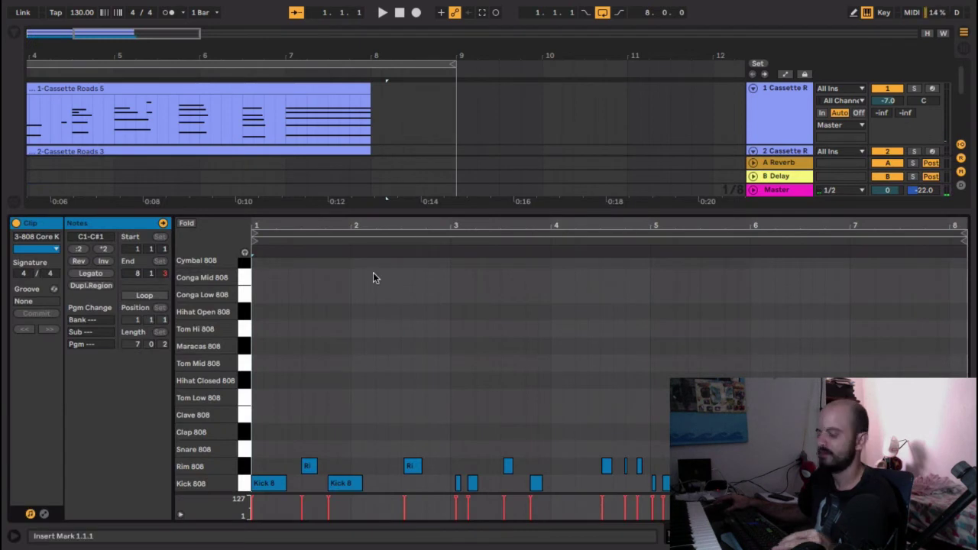
pyautogui.hotkey('ctrl', 'a')
pyautogui.press('space')
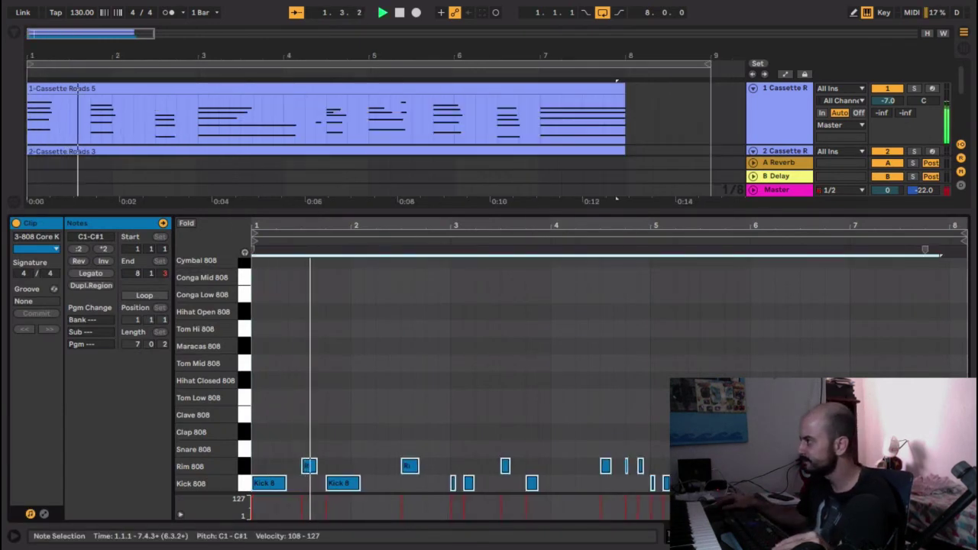
# Step: Return to the full arrangement and trim the end of the 808 Core Kit clip to 8.1.1, matching the Cassette Roads clips
pyautogui.hotkey('ctrl', 'alt', 'l')
pyautogui.click(678, 295)
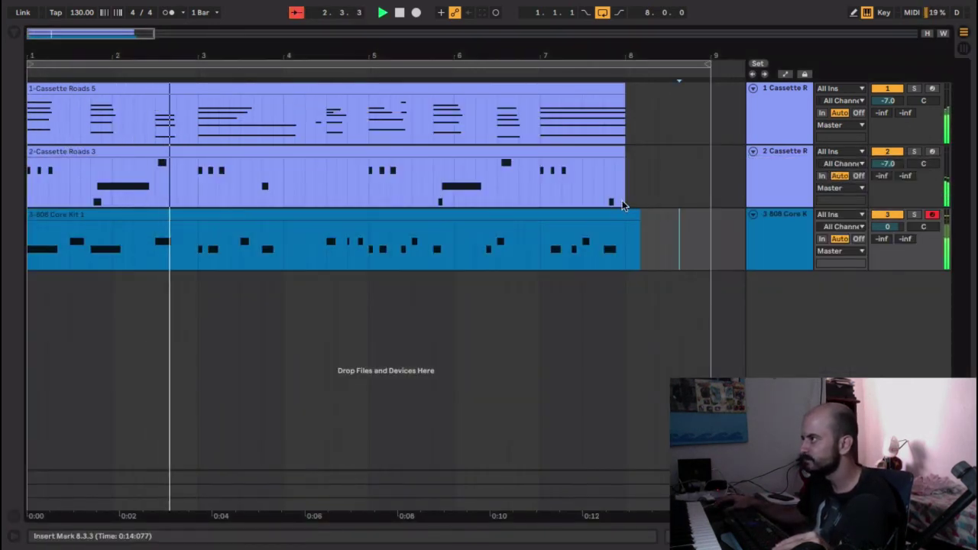
pyautogui.click(633, 211)
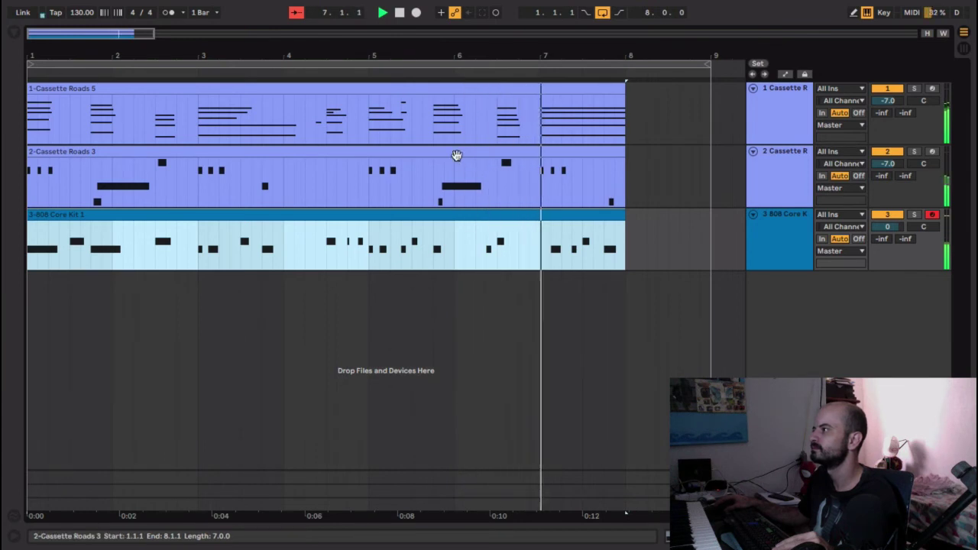
pyautogui.press('space')
# Step: Open the second Cassette Roads melody clip for note editing and play it around the E6 note near bar 6
pyautogui.click(456, 155)
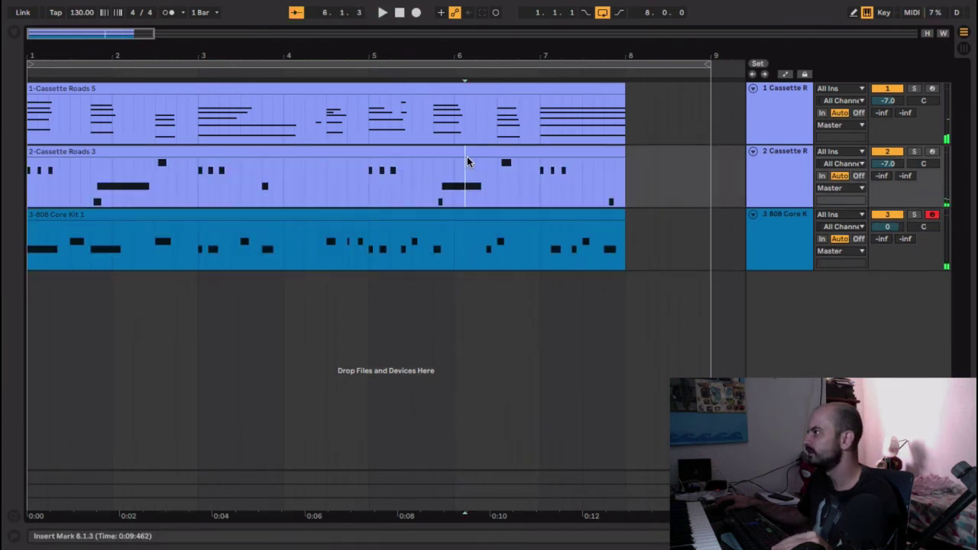
pyautogui.doubleClick(467, 156)
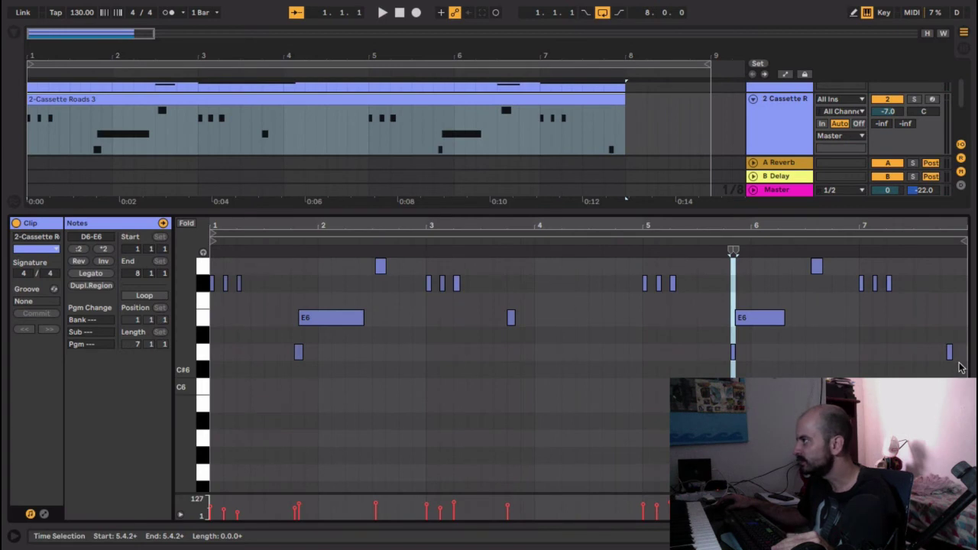
pyautogui.click(623, 241)
pyautogui.moveTo(666, 227); pyautogui.dragTo(393, 264)
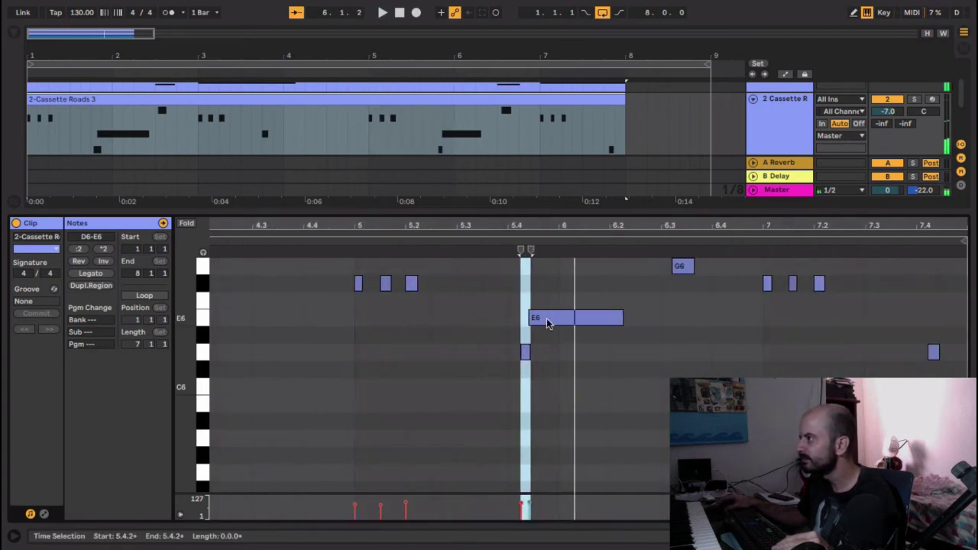
# Step: Try the long E6 note at 6.1.1 with the short D6 note just before it at 5.4.4, and play it back
pyautogui.moveTo(547, 322); pyautogui.dragTo(577, 322)
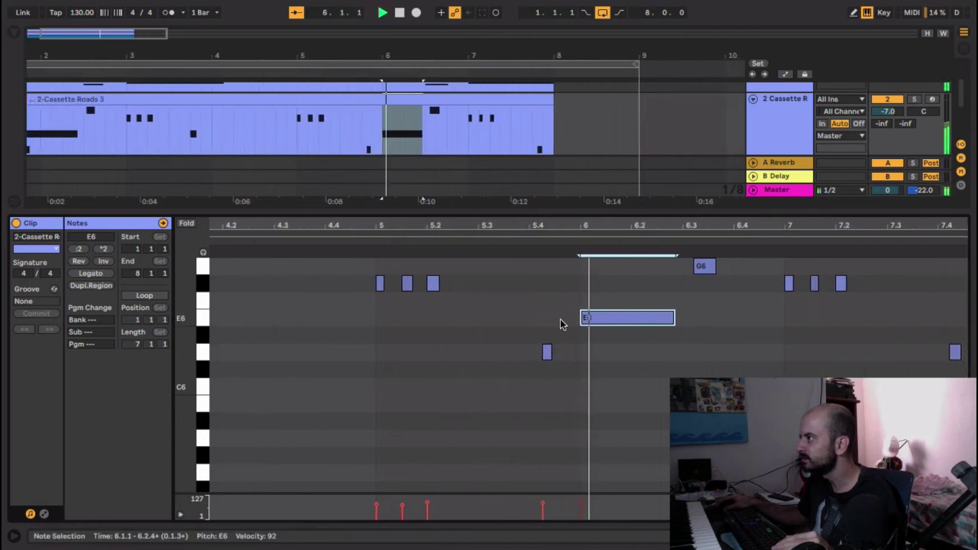
pyautogui.moveTo(525, 351); pyautogui.dragTo(555, 354)
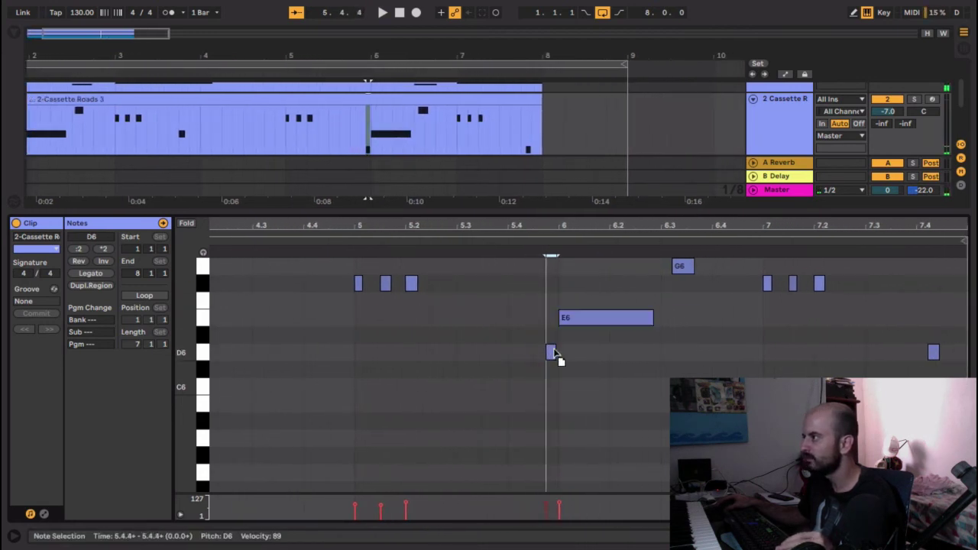
pyautogui.click(540, 228)
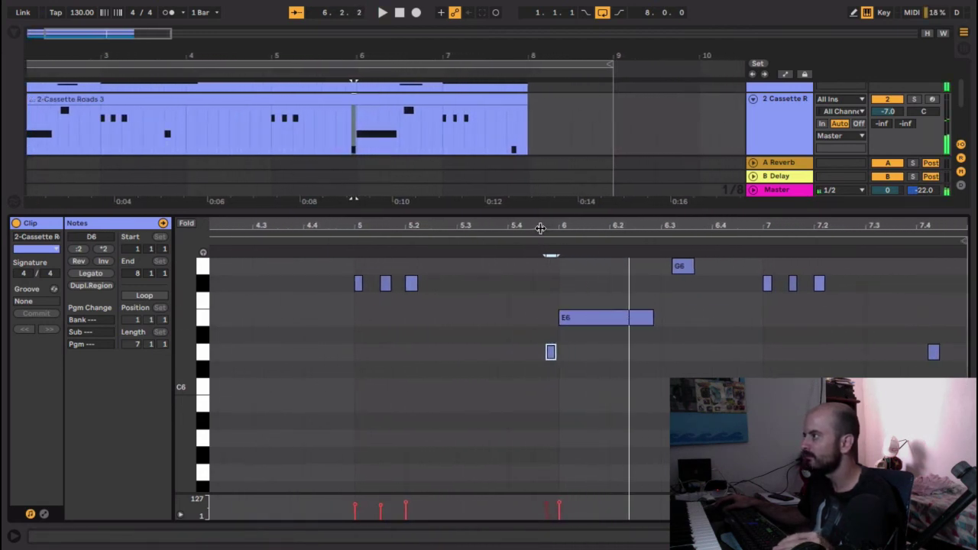
pyautogui.click(354, 252)
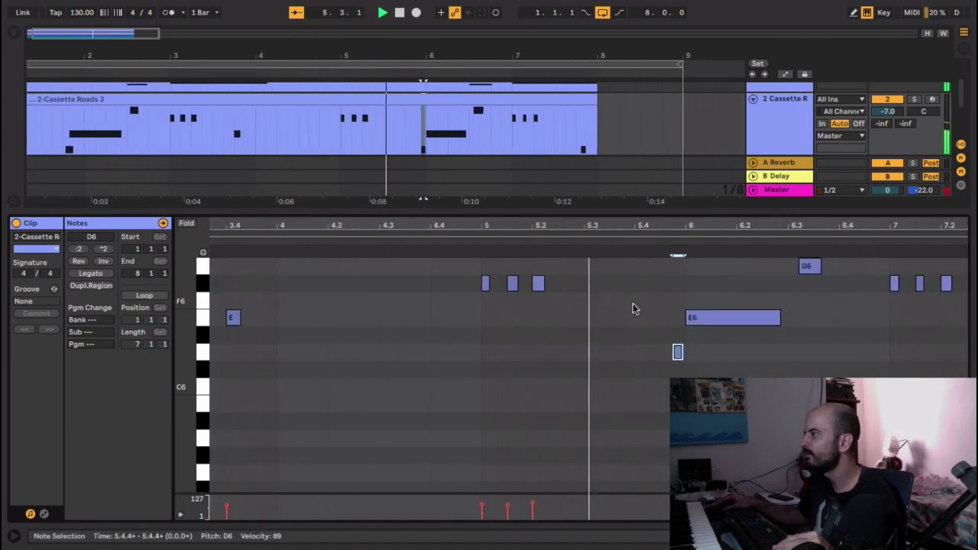
pyautogui.press('space')
# Step: Move the long E6 note to 5.4.1 and the short D6 note to 5.3.4, then play the phrase from bar 5
pyautogui.moveTo(646, 317); pyautogui.dragTo(584, 321)
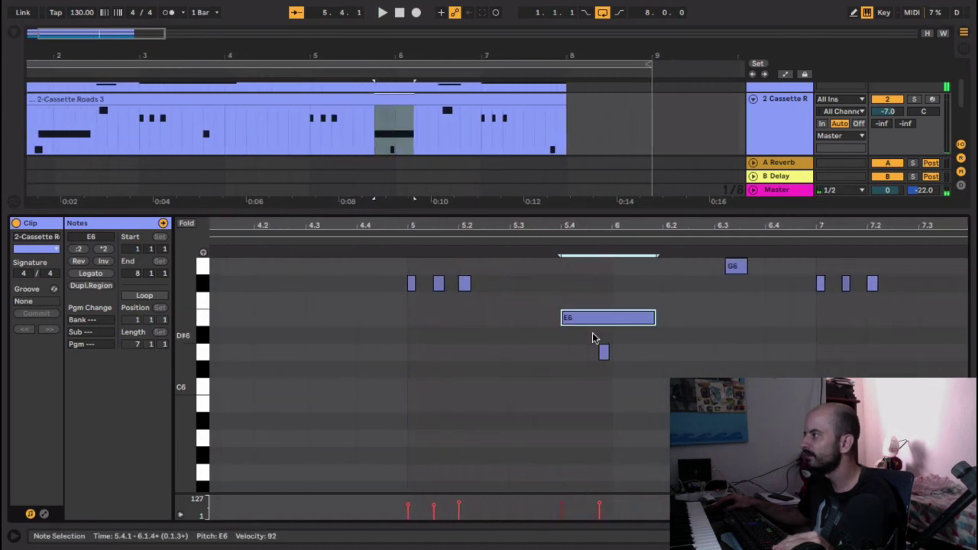
pyautogui.moveTo(603, 354); pyautogui.dragTo(558, 356)
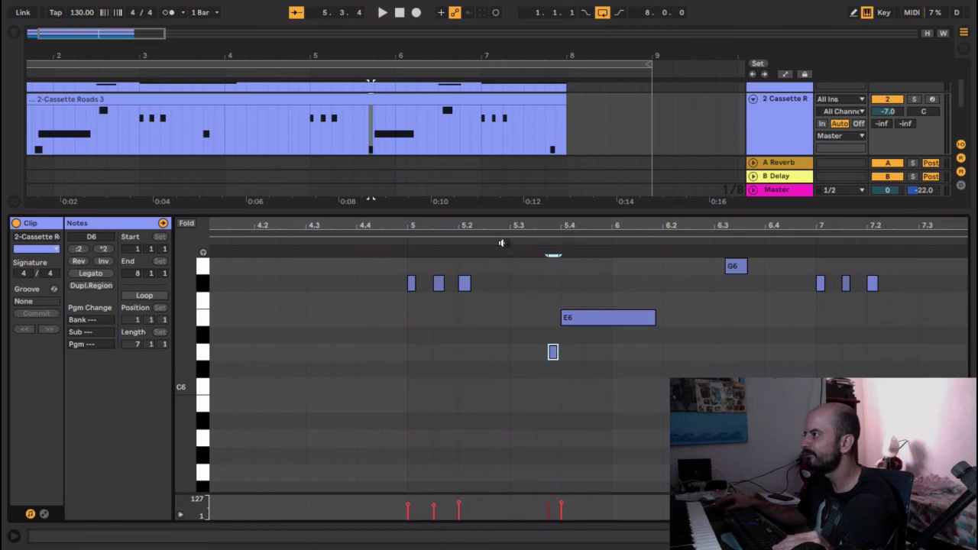
pyautogui.press('space')
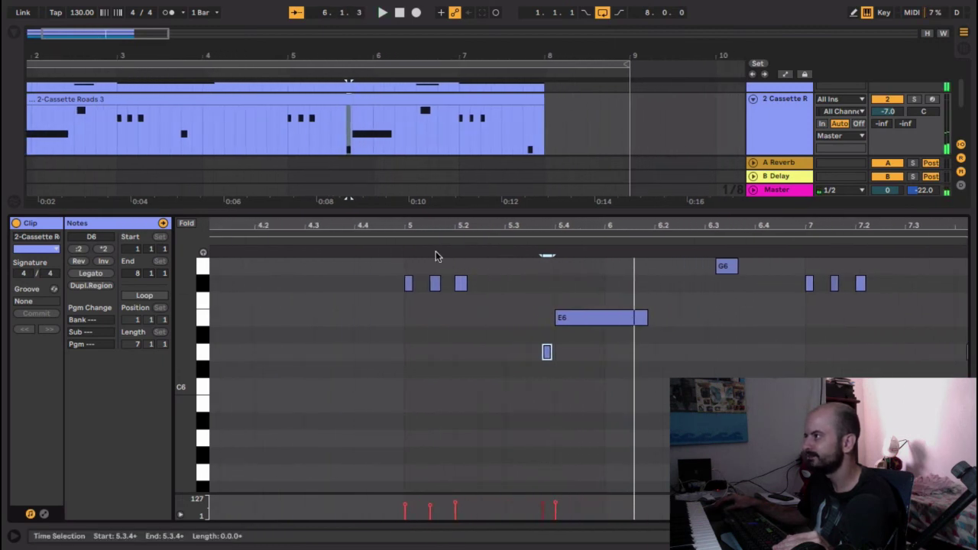
pyautogui.click(405, 242)
pyautogui.moveTo(617, 220); pyautogui.dragTo(618, 236)
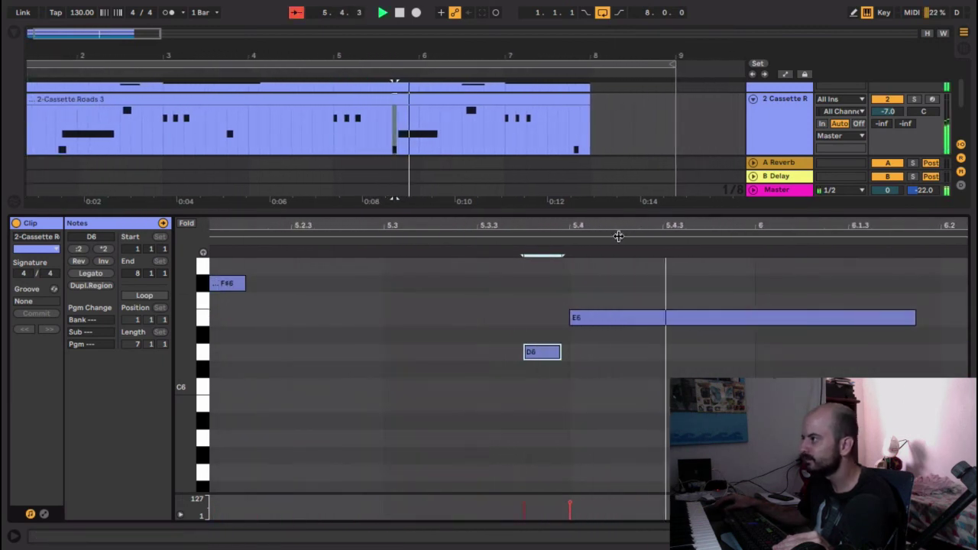
# Step: Set the note grid to 1/16, shift the D6 note slightly later to overlap the start of the E6, and play it back
pyautogui.rightClick(584, 357)
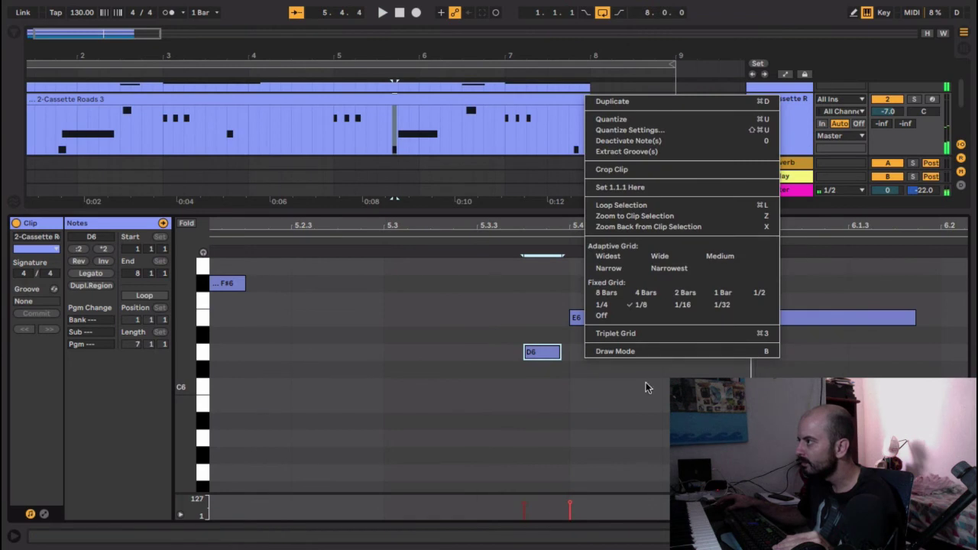
pyautogui.click(685, 306)
pyautogui.moveTo(544, 356); pyautogui.dragTo(575, 364)
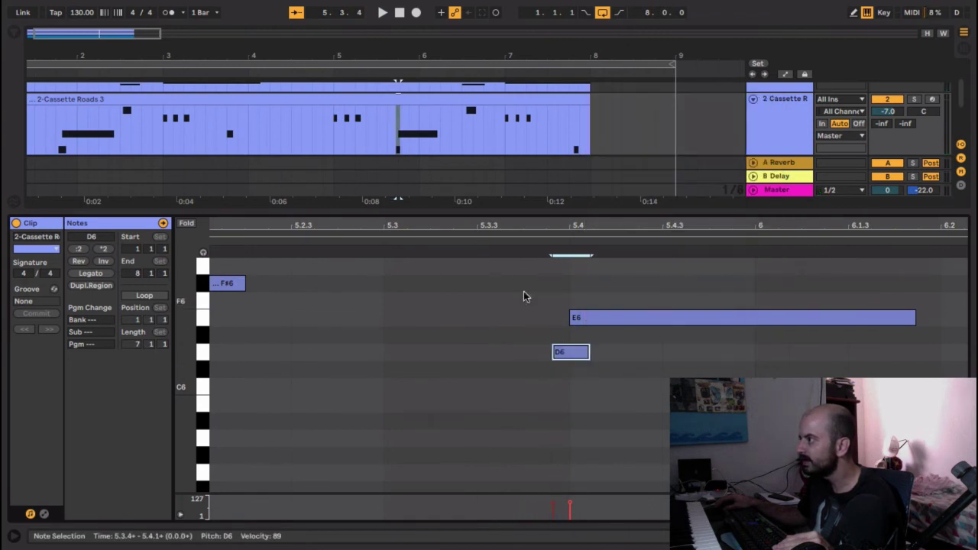
pyautogui.press('space')
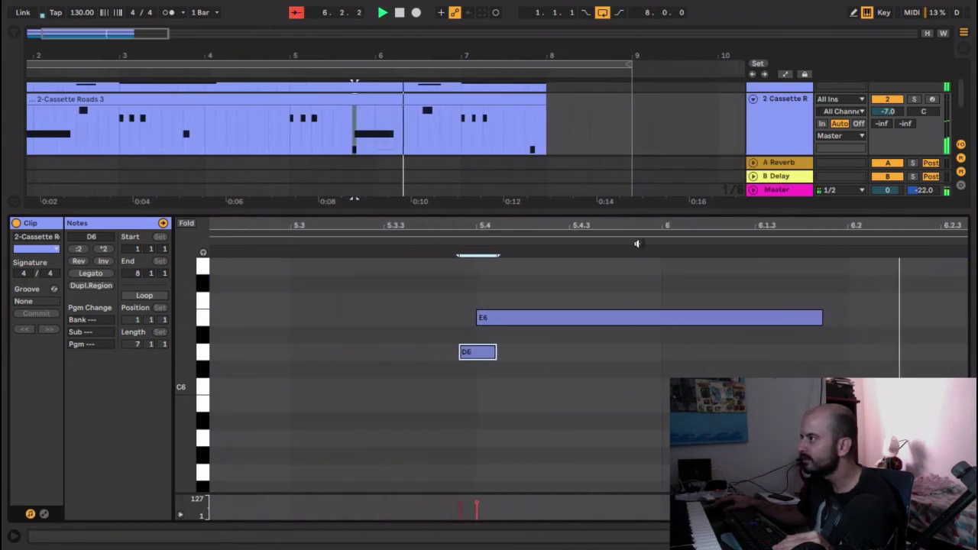
pyautogui.click(407, 242)
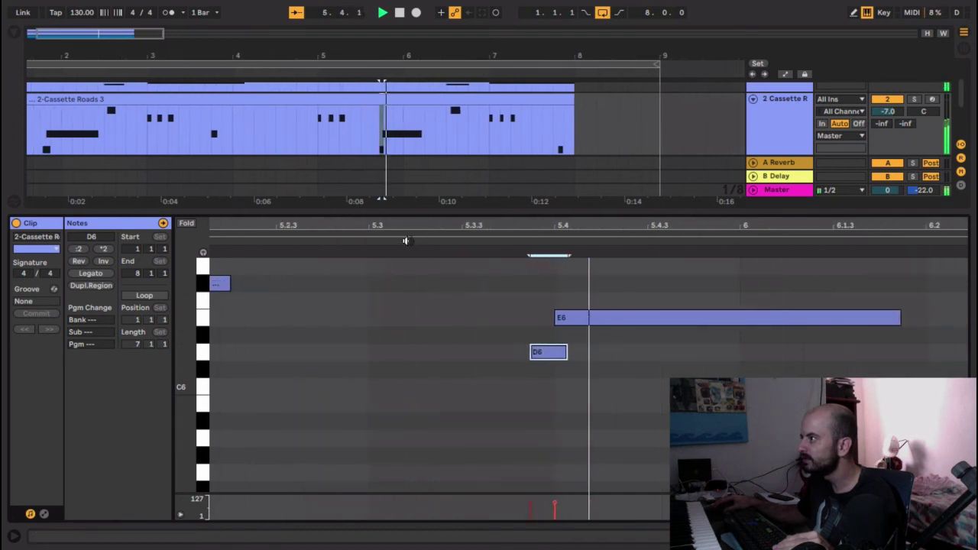
pyautogui.doubleClick(448, 226)
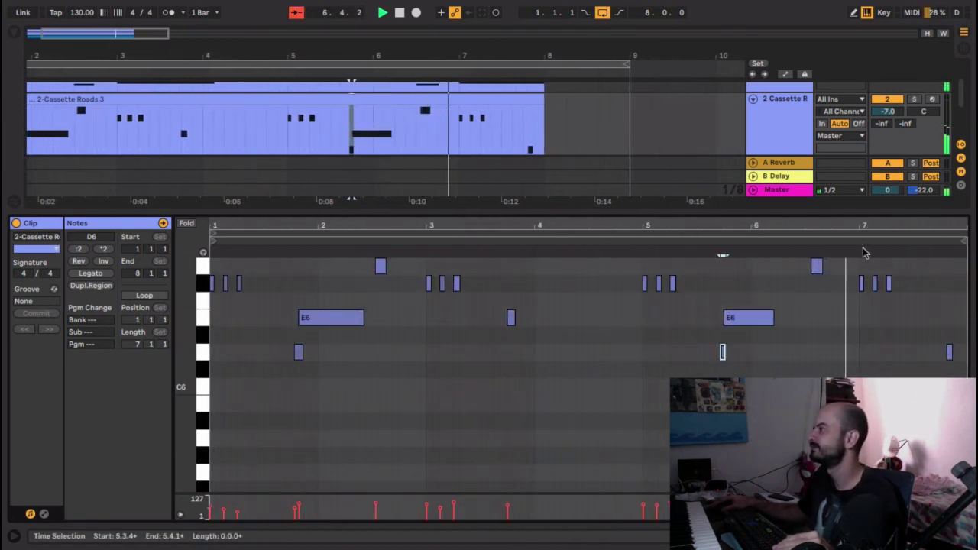
# Step: Align the G6 note in bar 6 to 6.3.2 and play back the end of the melody
pyautogui.press('space')
pyautogui.moveTo(822, 226); pyautogui.dragTo(818, 267)
pyautogui.click(760, 270)
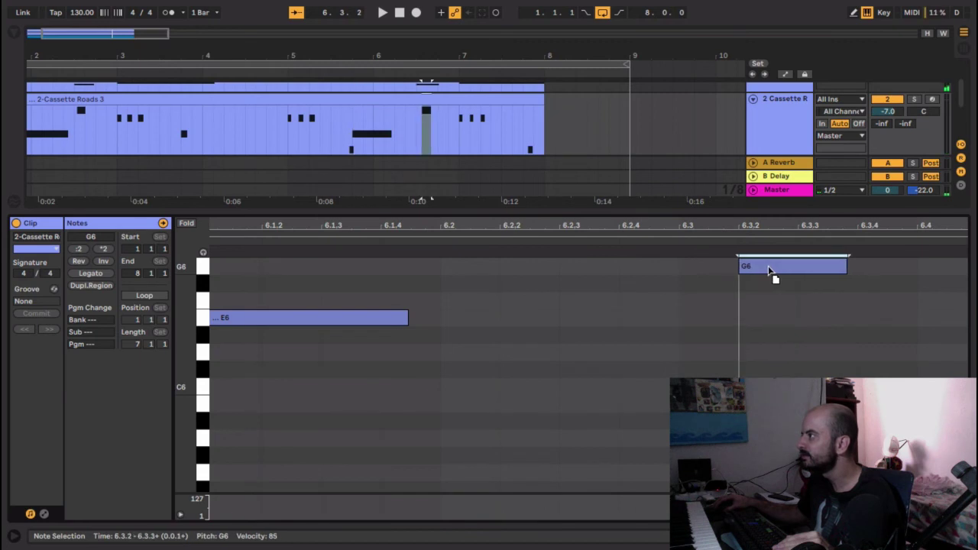
pyautogui.click(688, 249)
pyautogui.press('space')
pyautogui.moveTo(679, 228); pyautogui.dragTo(783, 222)
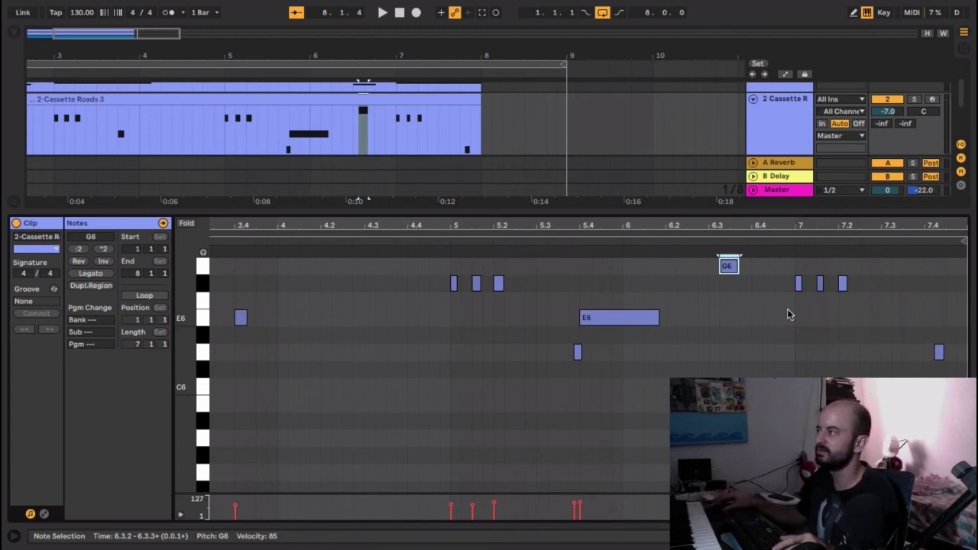
# Step: Replay bars 5 to 7, move the final D6 note to 7.4.1 and play the melody from the start
pyautogui.moveTo(754, 224); pyautogui.dragTo(603, 224)
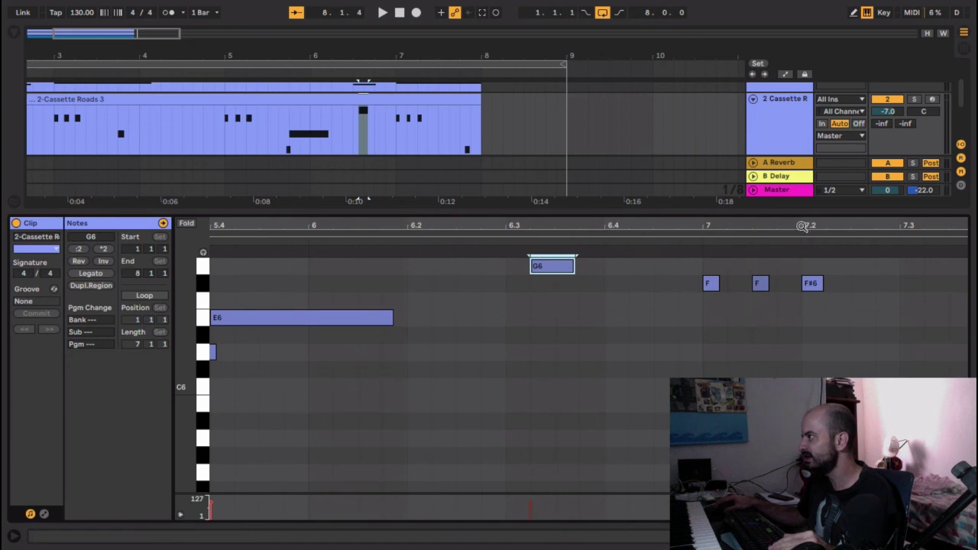
pyautogui.moveTo(802, 225); pyautogui.dragTo(799, 227)
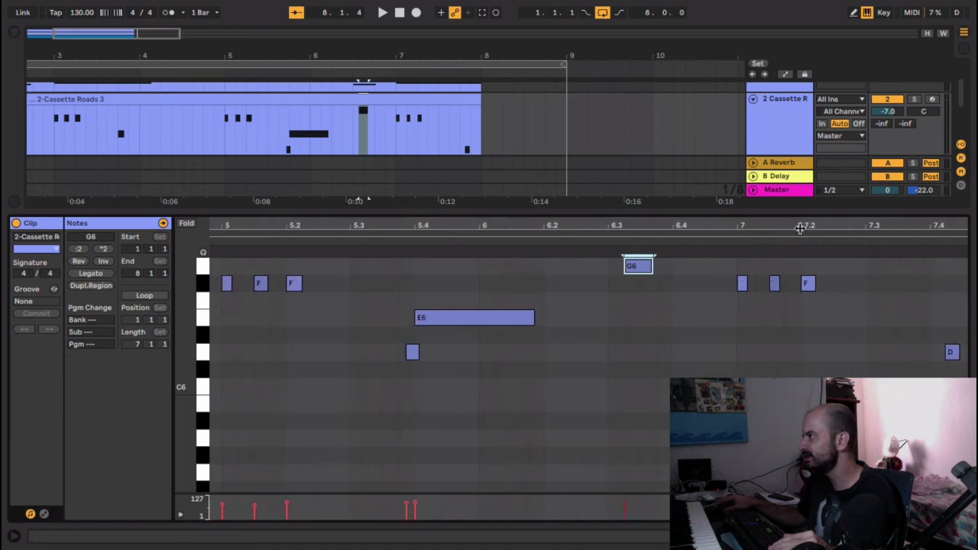
pyautogui.click(384, 241)
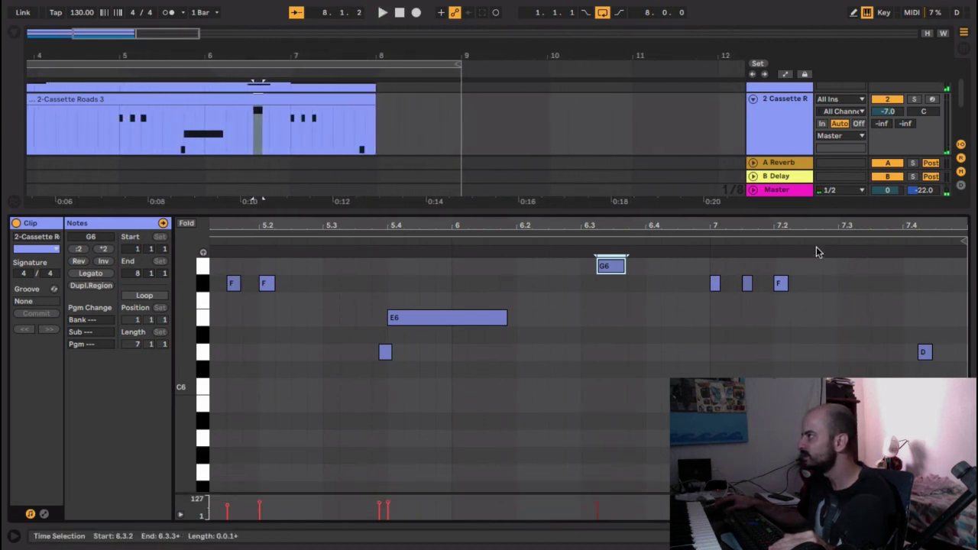
pyautogui.press('space')
pyautogui.click(920, 353)
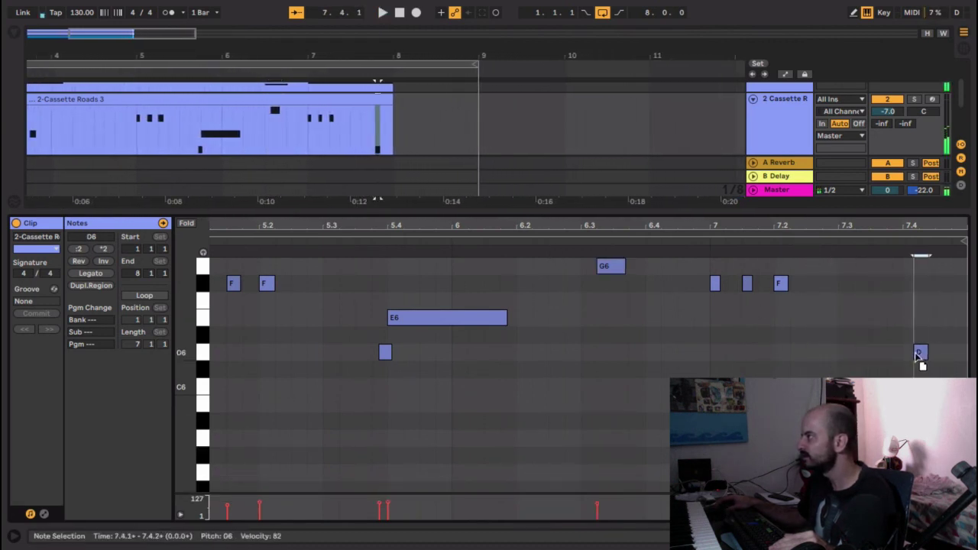
pyautogui.press('space')
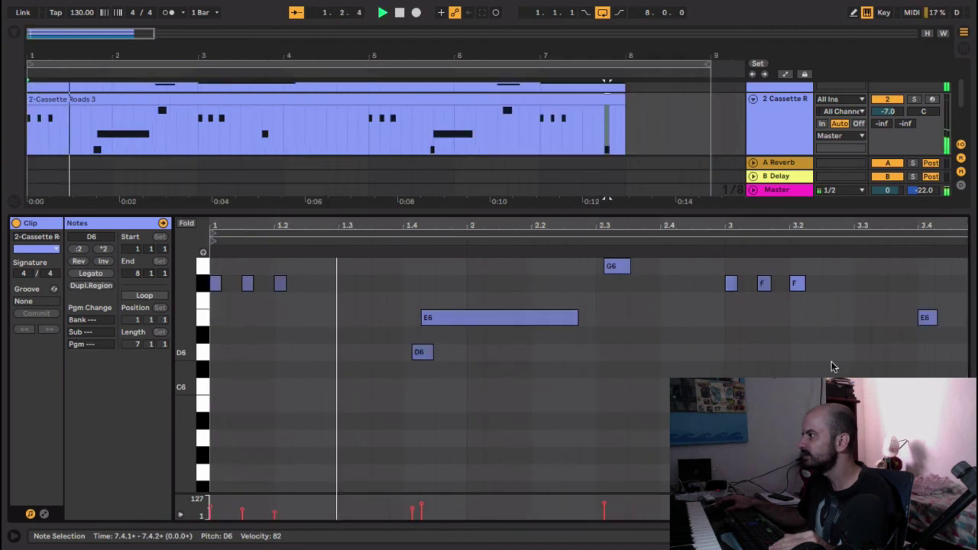
# Step: Move the first long E6 note to 1.4.1 and its preceding D6 note to 1.3.4, then play the result
pyautogui.rightClick(517, 351)
pyautogui.click(577, 293)
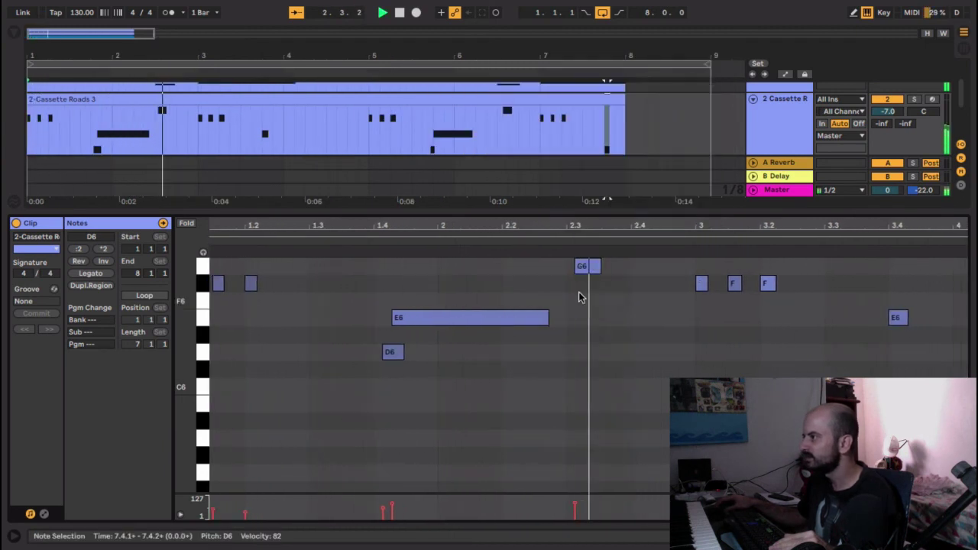
pyautogui.press('space')
pyautogui.press('space')
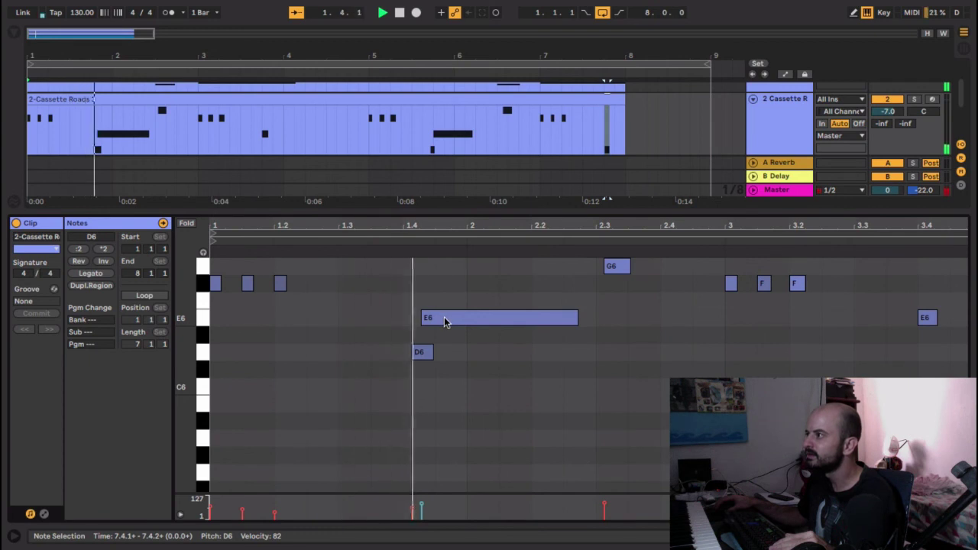
pyautogui.press('space')
pyautogui.moveTo(445, 321); pyautogui.dragTo(410, 360)
pyautogui.press('space')
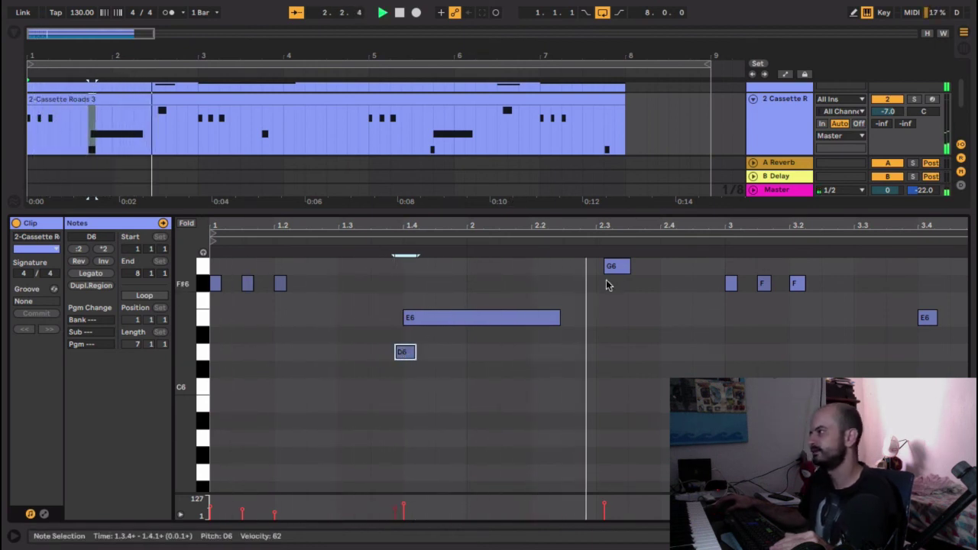
# Step: Move the G6 note in bar 2 to 2.3.1 and play back the whole melody
pyautogui.press('space')
pyautogui.moveTo(600, 266); pyautogui.dragTo(592, 266)
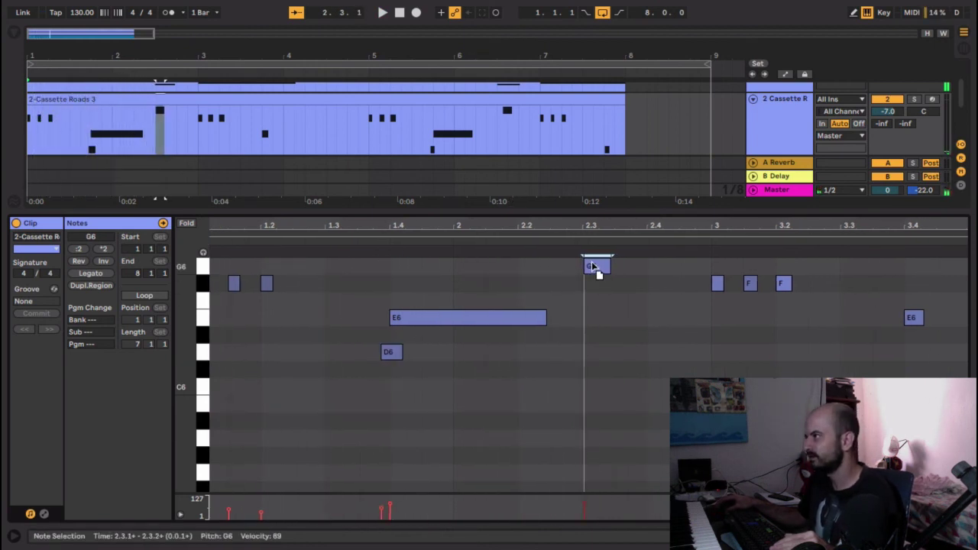
pyautogui.click(372, 243)
pyautogui.moveTo(482, 226); pyautogui.dragTo(358, 220)
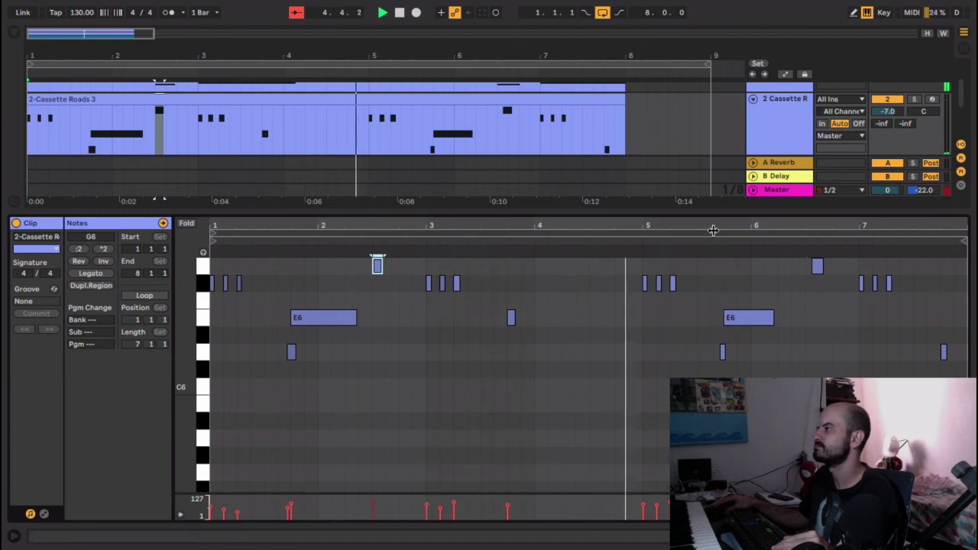
# Step: Check the track levels in the mixer, stop playback and return to the full arrangement with the clip editor closed
pyautogui.press('Tab')
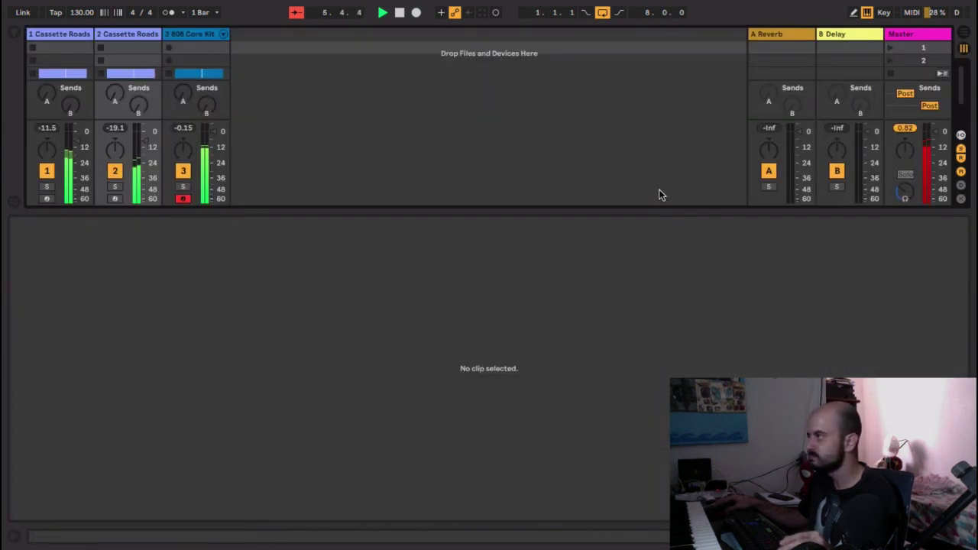
pyautogui.press('Tab')
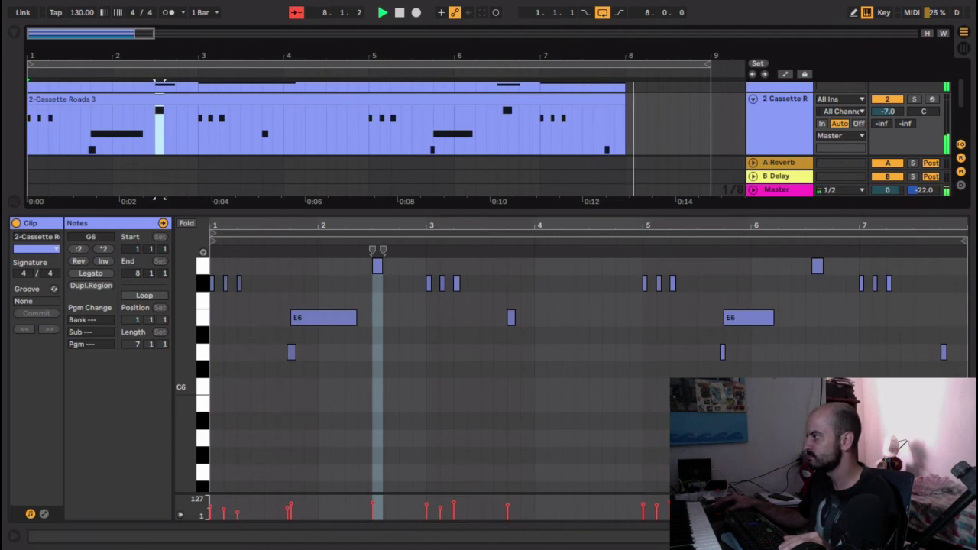
pyautogui.click(961, 536)
pyautogui.press('space')
pyautogui.doubleClick(777, 505)
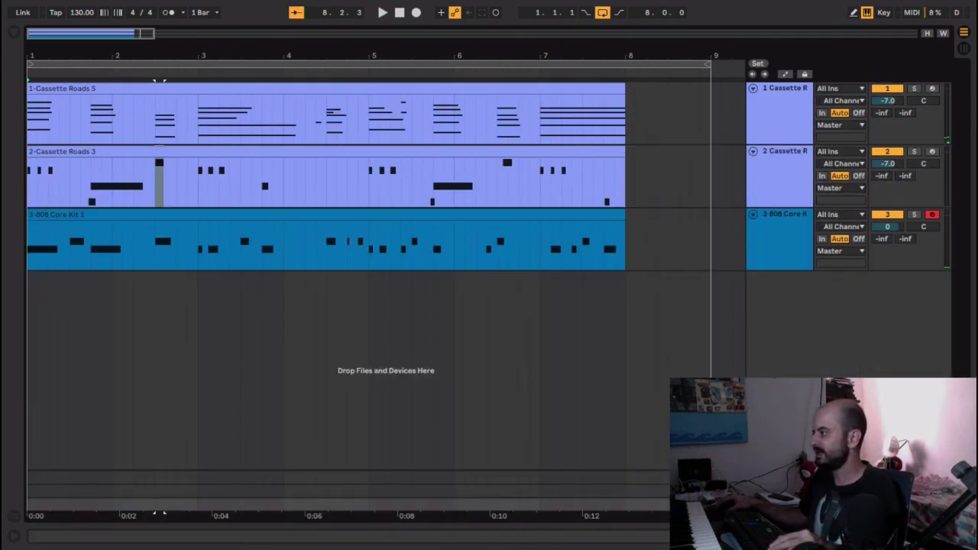
# Step: Show the browser and clear the drum search term
pyautogui.click(14, 34)
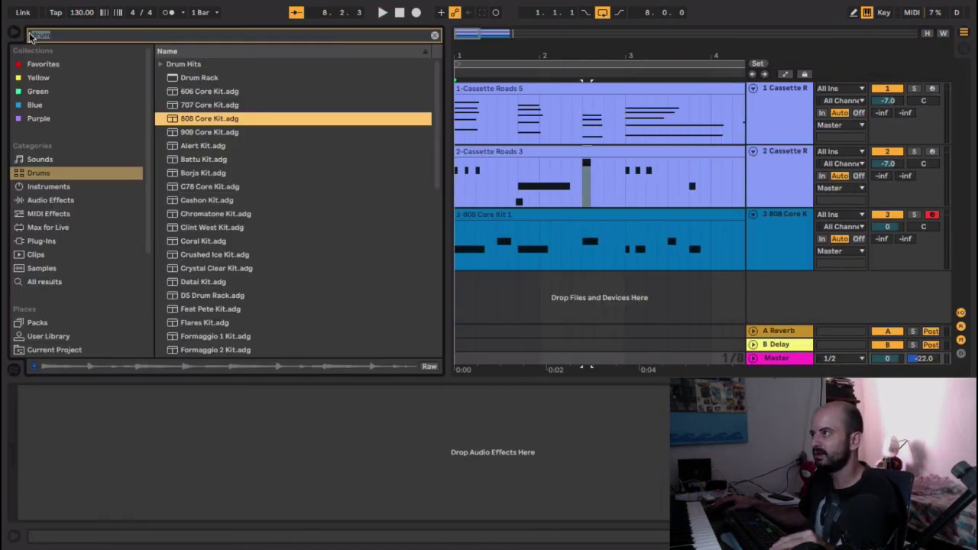
pyautogui.moveTo(55, 36); pyautogui.dragTo(3, 28)
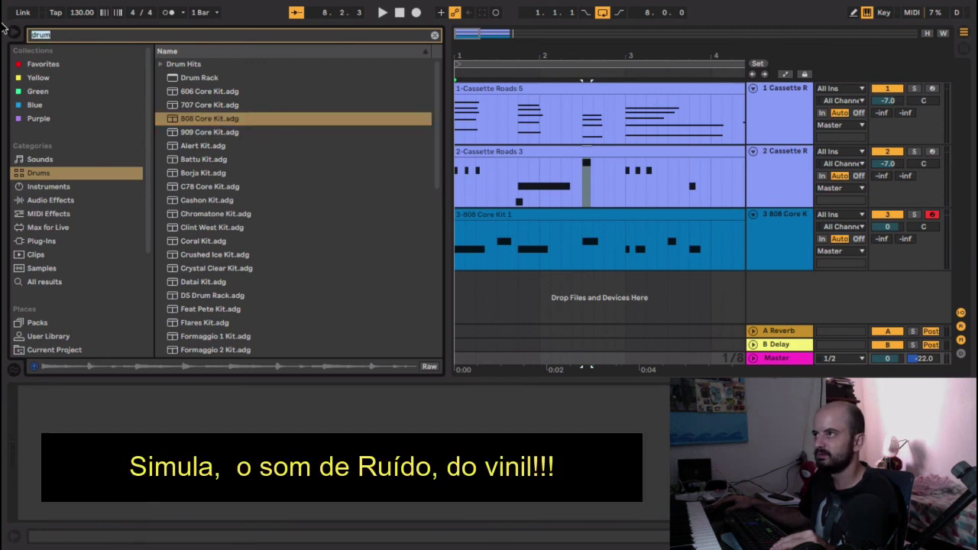
pyautogui.press('BackSpace')
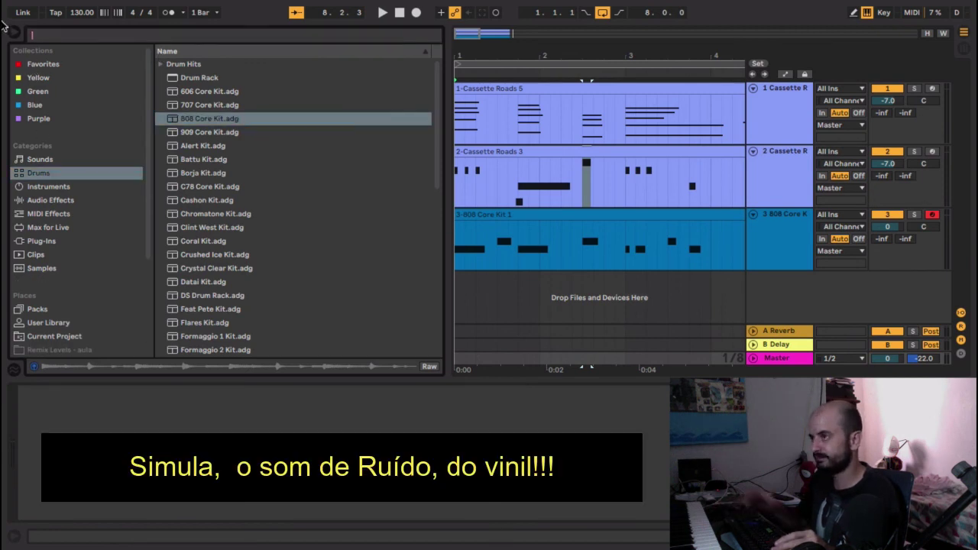
# Step: Look through the audio effects, instruments and plug-ins in the browser, collapsing the SampleScience folder
pyautogui.click(50, 200)
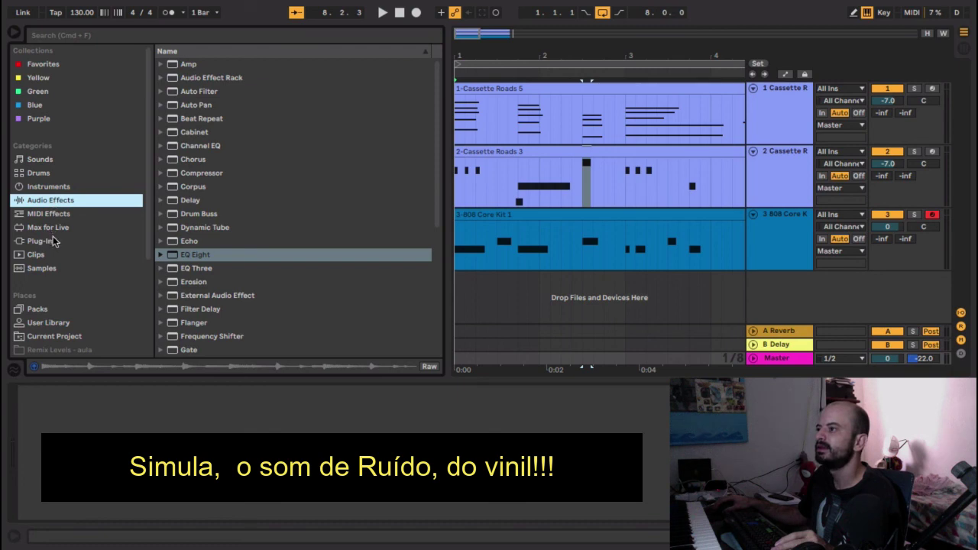
pyautogui.scroll(-1, 28, 202)
pyautogui.click(55, 186)
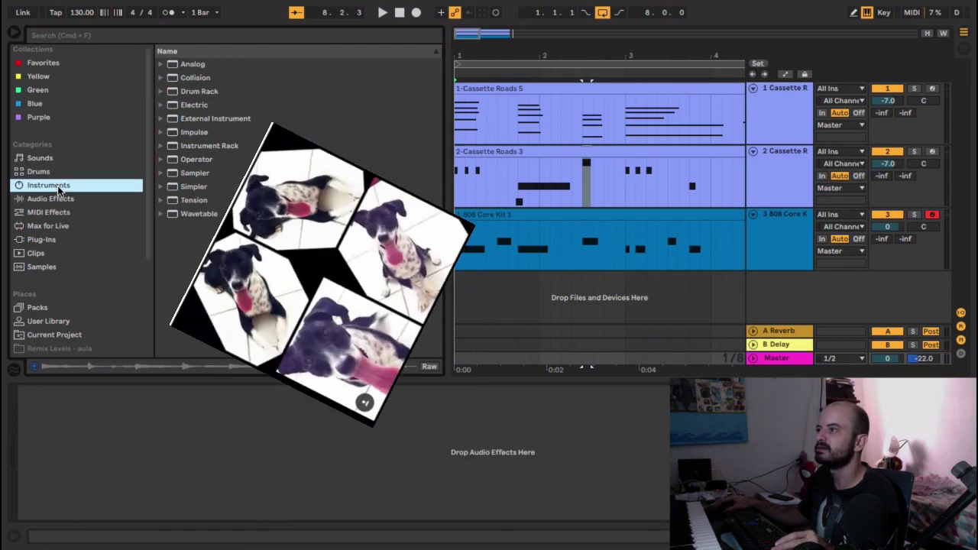
pyautogui.click(46, 240)
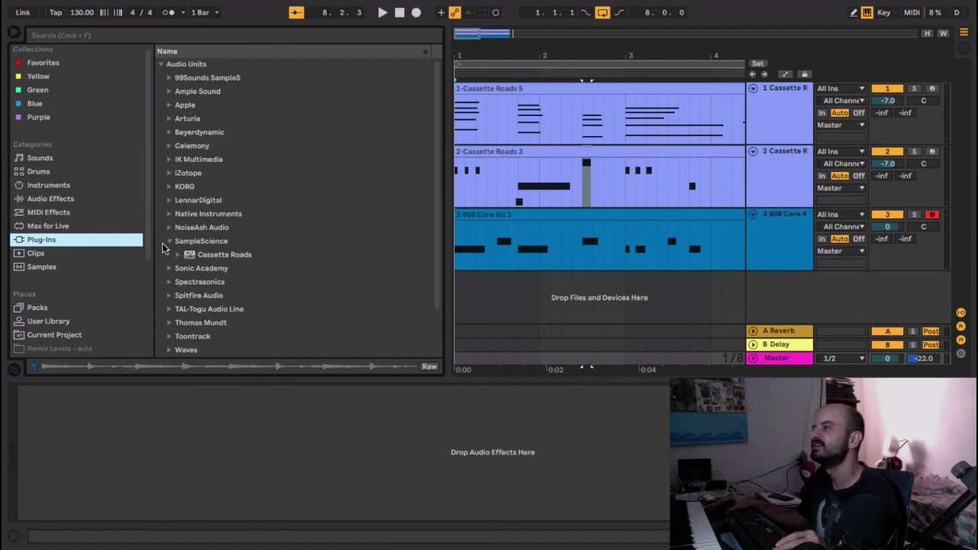
pyautogui.click(169, 241)
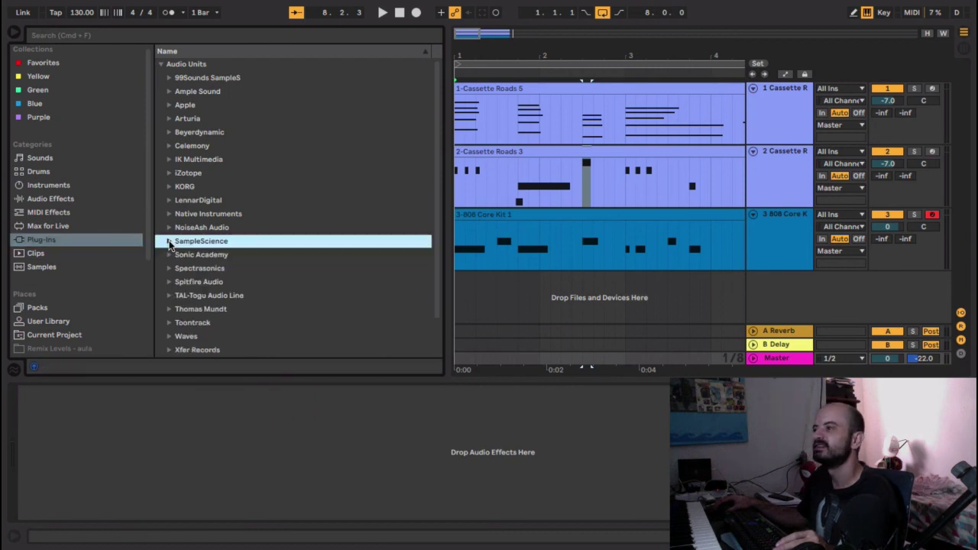
# Step: Search the audio effects for "vin" and add Vinyl Distortion to the Master track
pyautogui.click(45, 199)
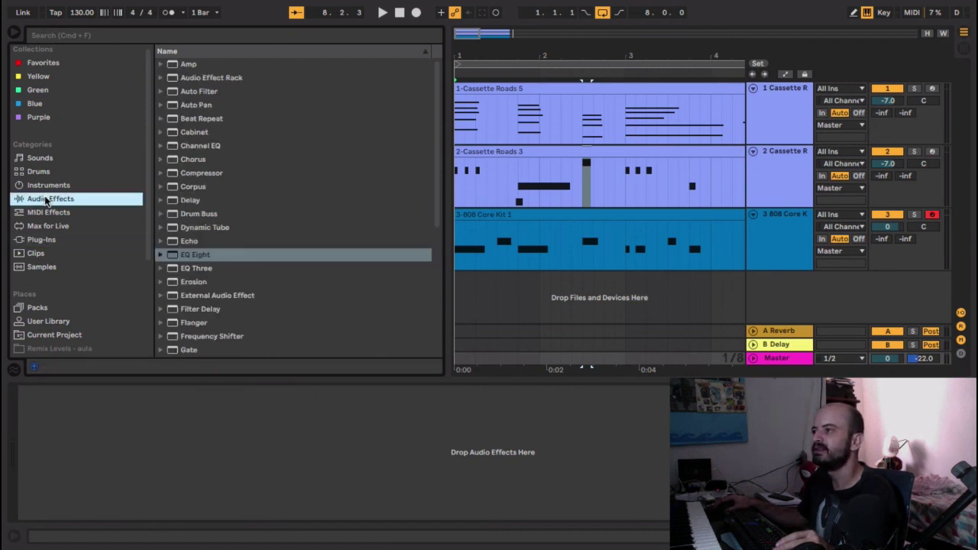
pyautogui.click(87, 33)
pyautogui.write('vin')
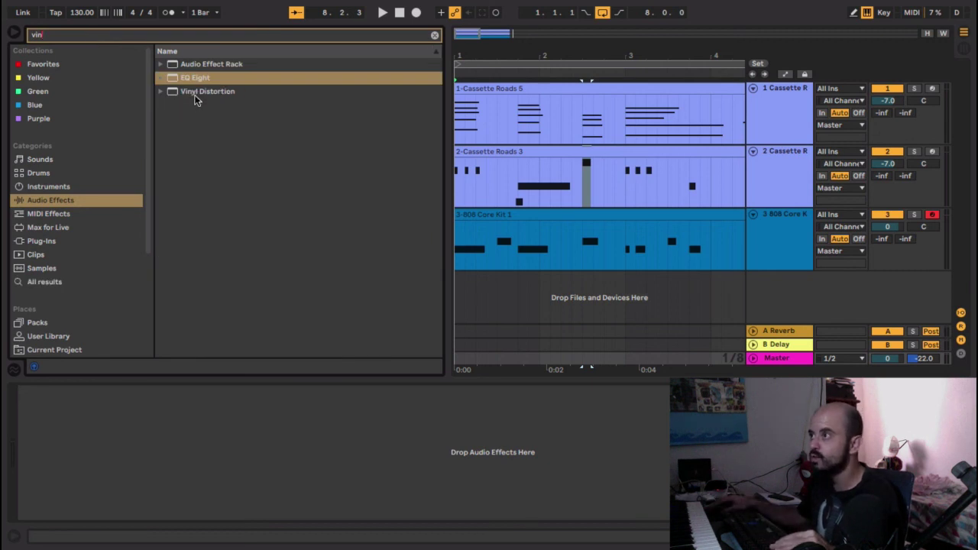
pyautogui.moveTo(195, 100); pyautogui.dragTo(595, 448)
pyautogui.moveTo(356, 463); pyautogui.dragTo(356, 464)
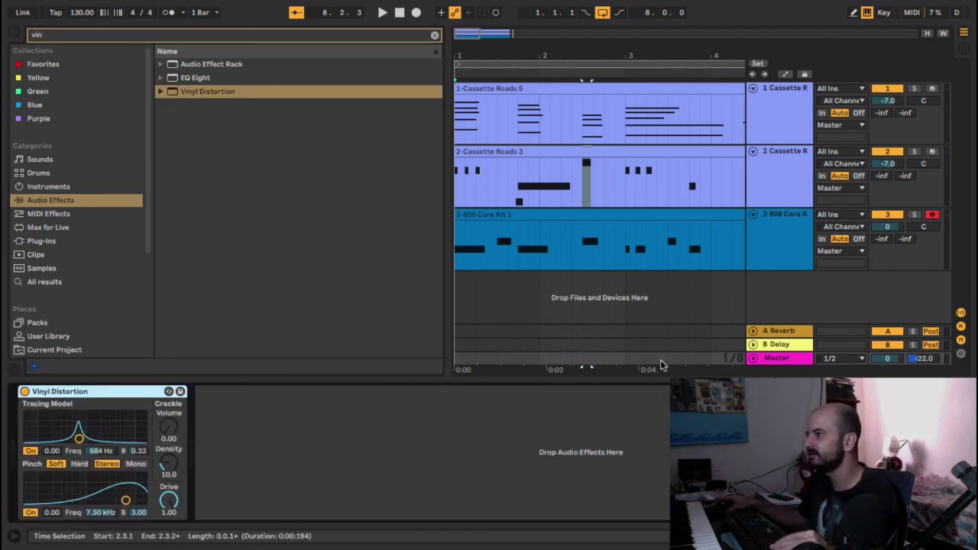
pyautogui.click(757, 256)
pyautogui.click(763, 358)
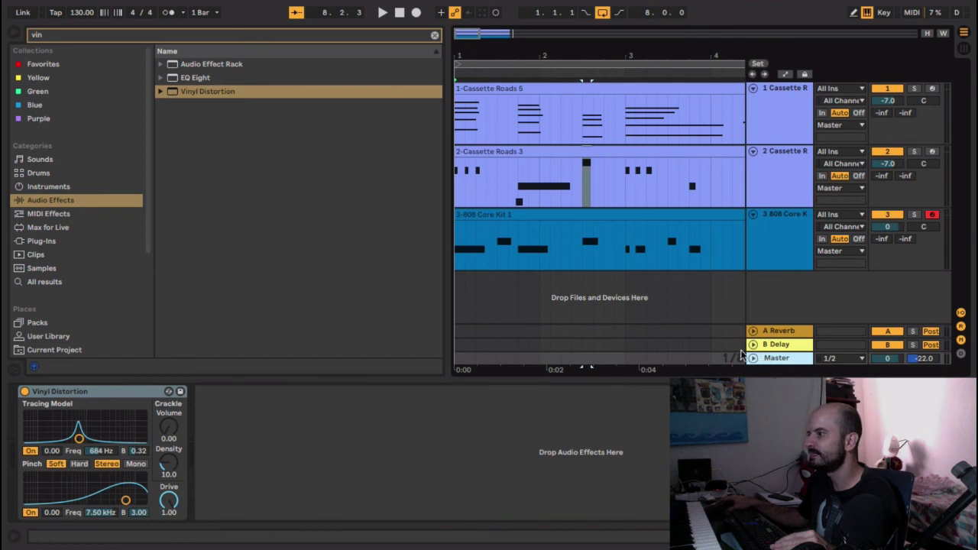
# Step: Set Vinyl Distortion's crackle volume to 0.23 and density to 8.33 while auditioning the loop, with the browser hidden
pyautogui.press('space')
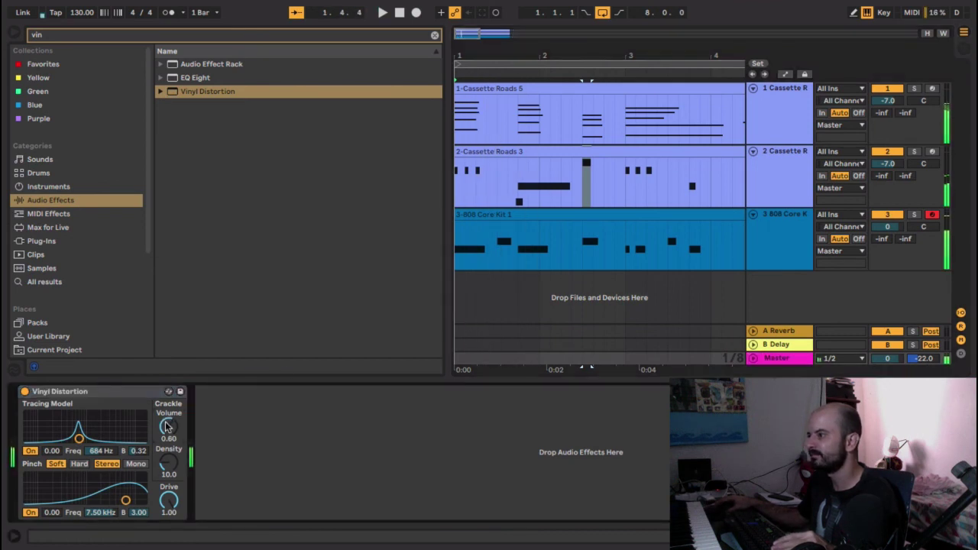
pyautogui.click(12, 33)
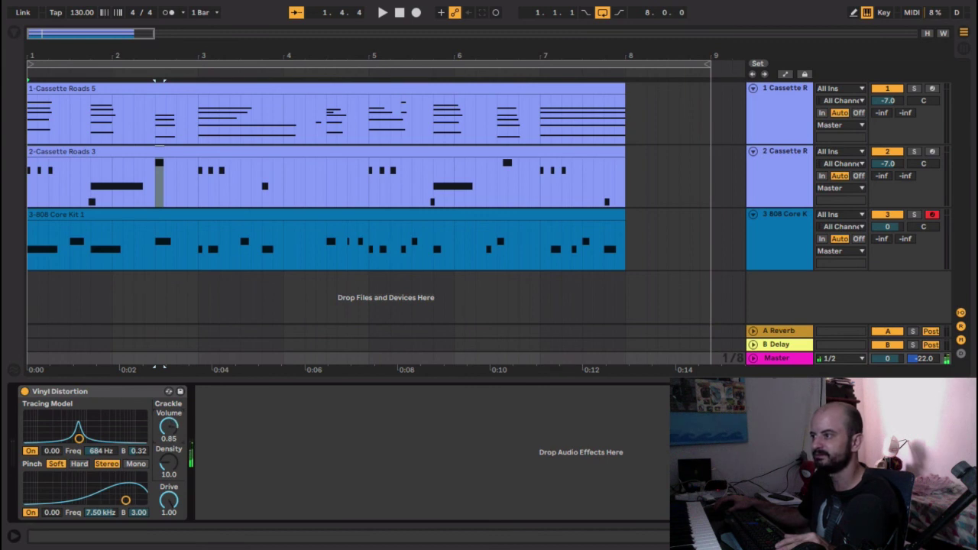
pyautogui.moveTo(162, 436); pyautogui.dragTo(161, 457)
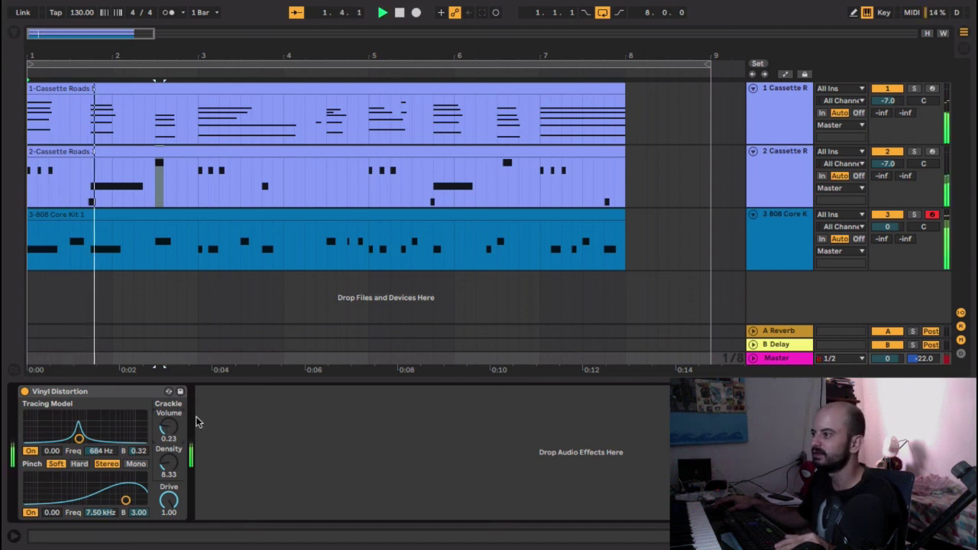
# Step: Raise the system output volume slightly, listen to the loop through bar 7 and stop playback
pyautogui.click(776, 8)
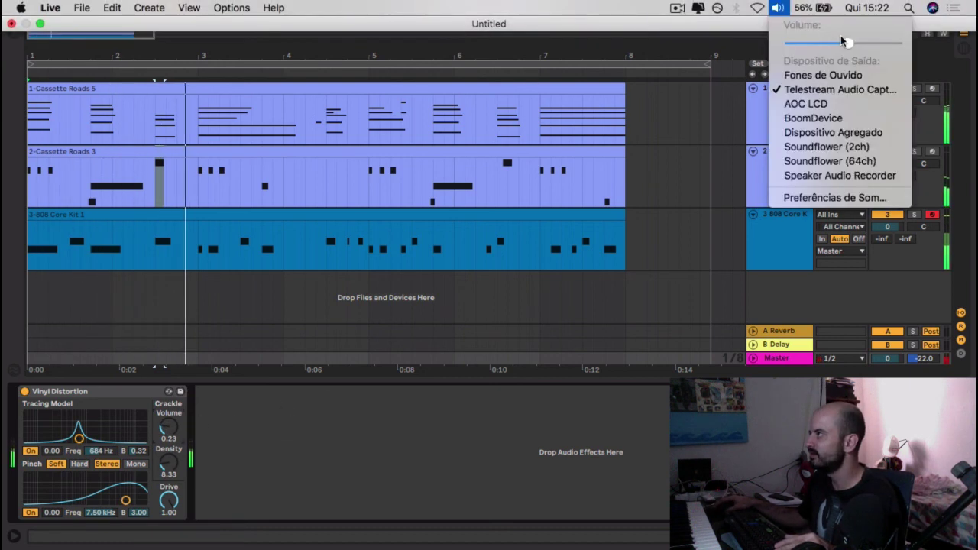
pyautogui.click(857, 44)
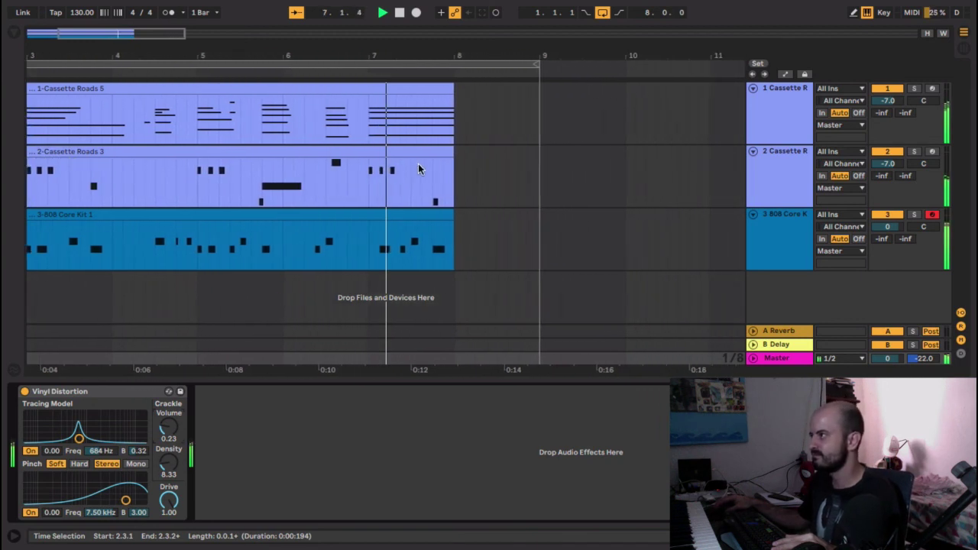
pyautogui.press('space')
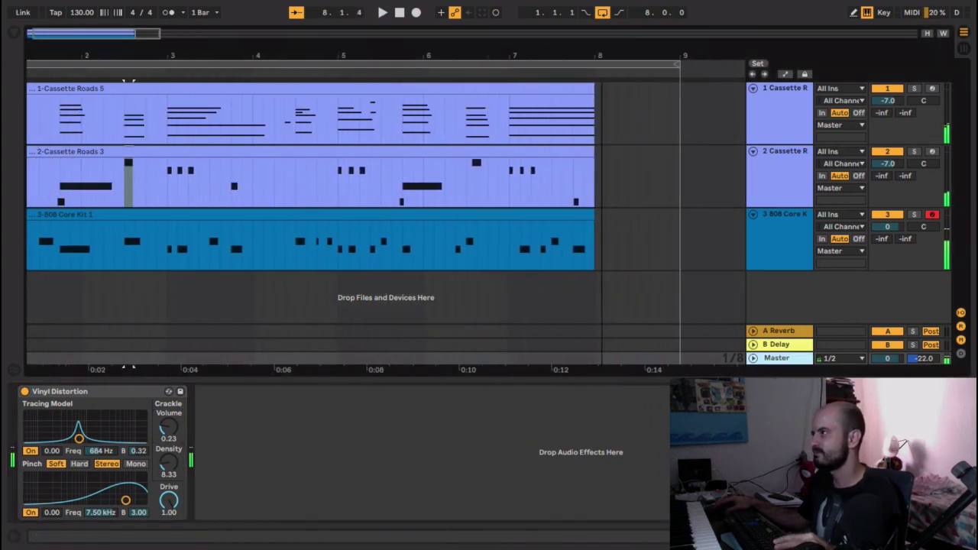
pyautogui.moveTo(371, 55); pyautogui.dragTo(138, 54)
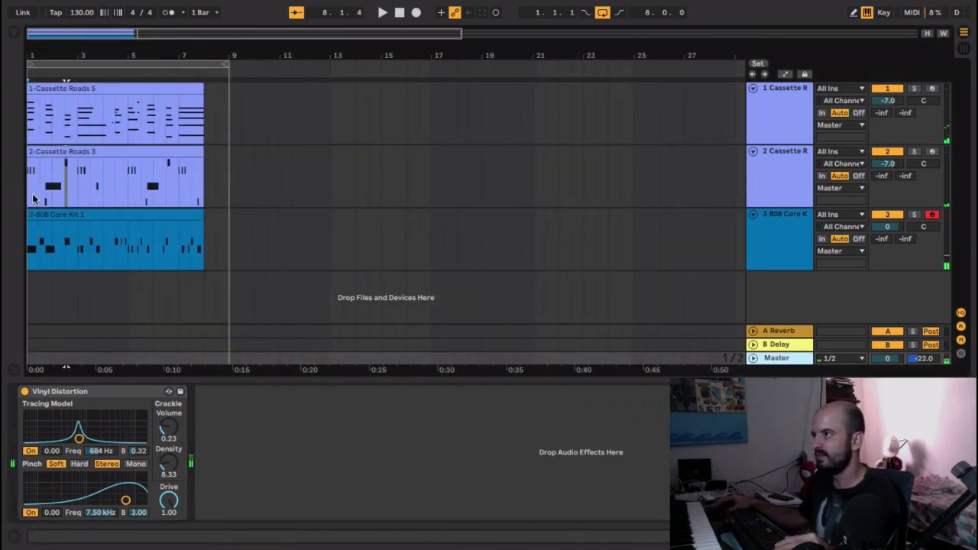
pyautogui.click(286, 198)
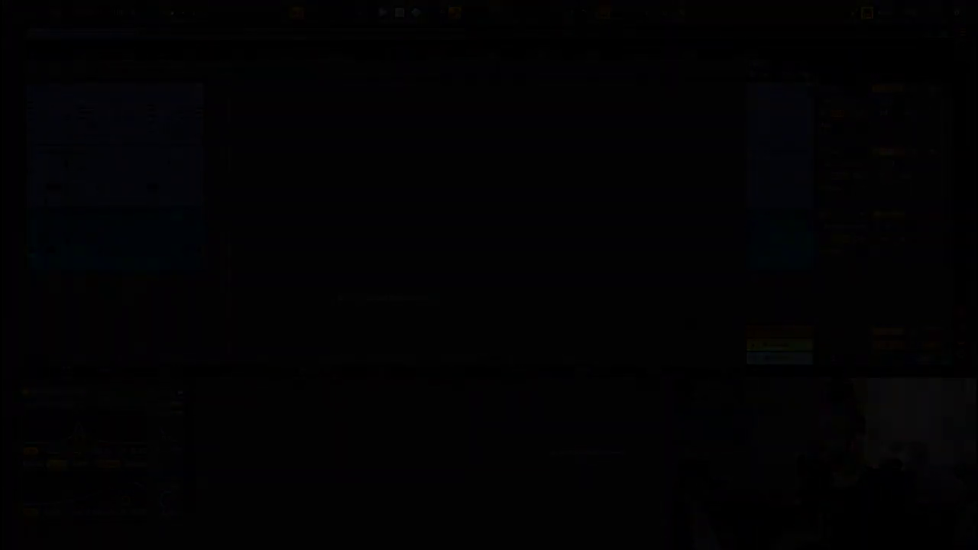